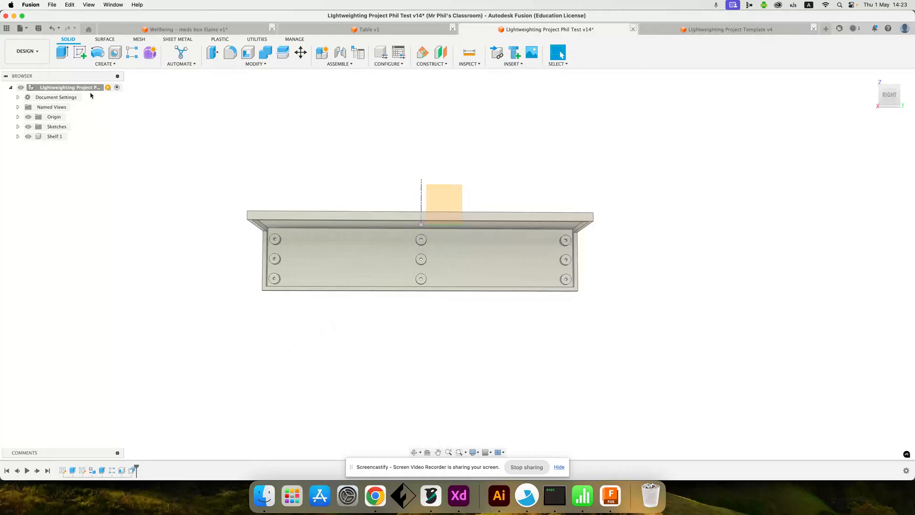
# - Create a sketch on the raised rim face of the shelf panel that carries the screw bosses
pyautogui.click(105, 63)
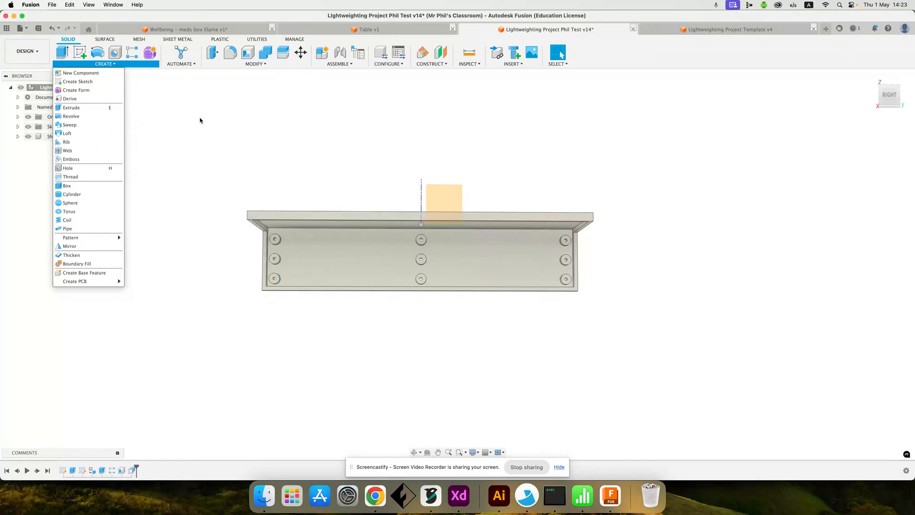
pyautogui.click(78, 51)
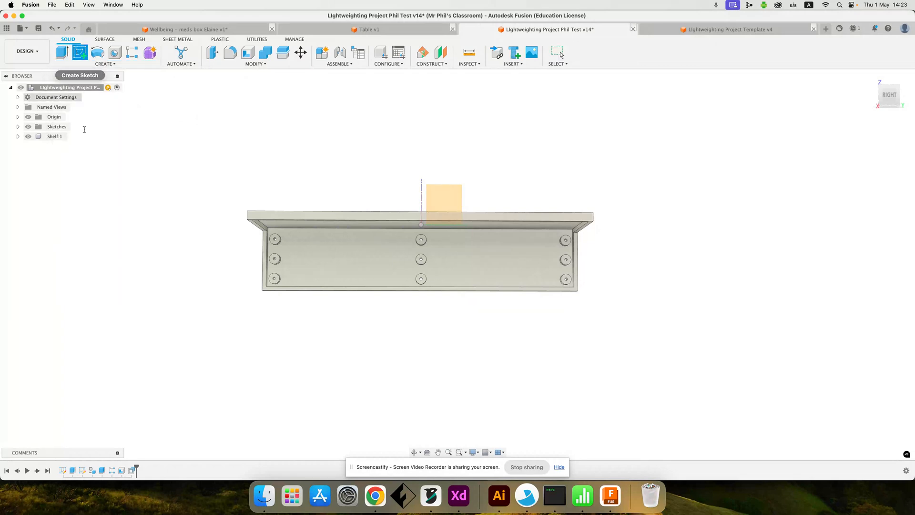
pyautogui.click(321, 291)
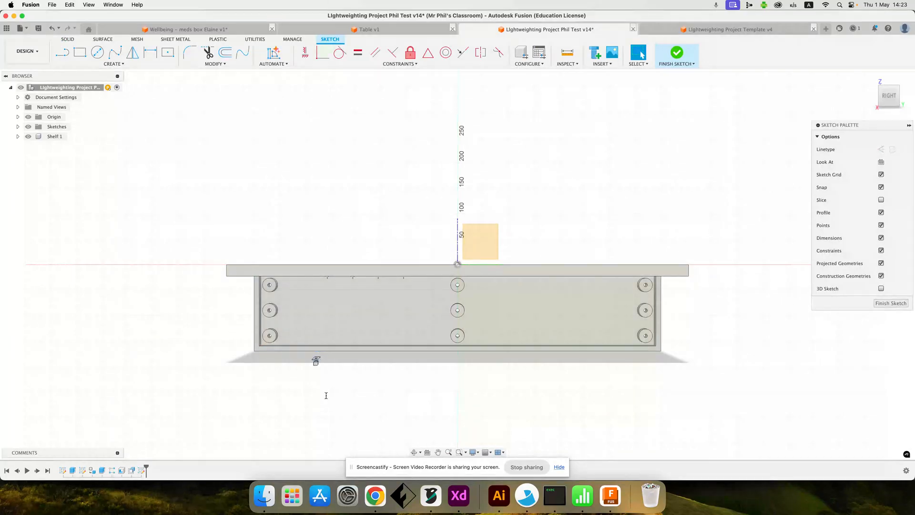
pyautogui.scroll(5, 325, 394)
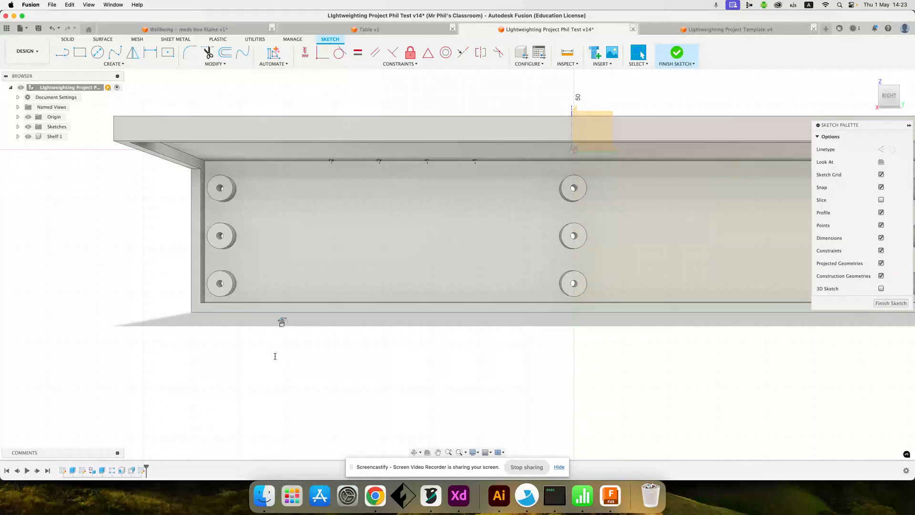
# - Project the boss panel's rim face and the adjoining inner faces into the sketch with the projection link on
pyautogui.click(114, 64)
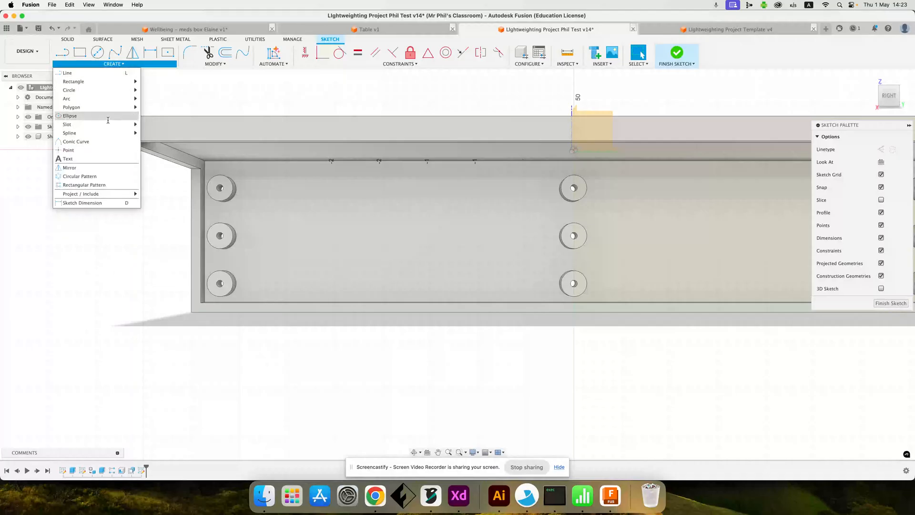
pyautogui.moveTo(103, 194)
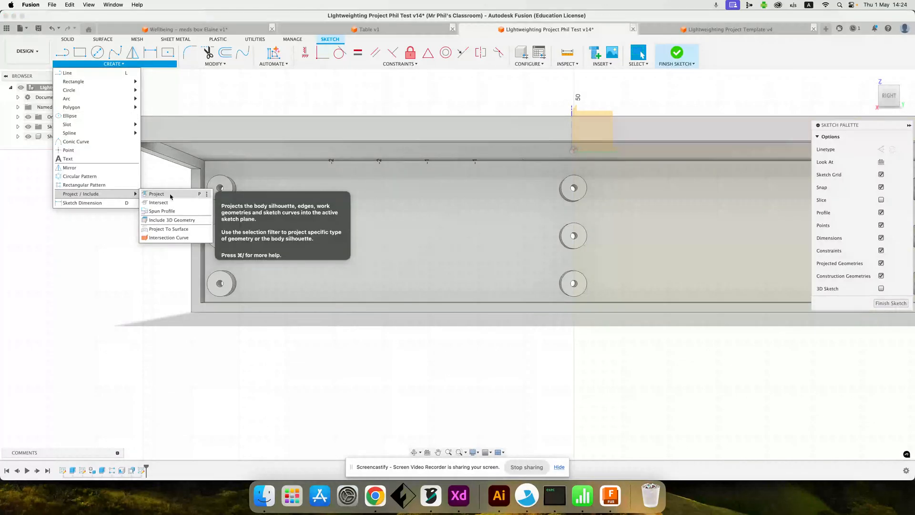
pyautogui.click(198, 195)
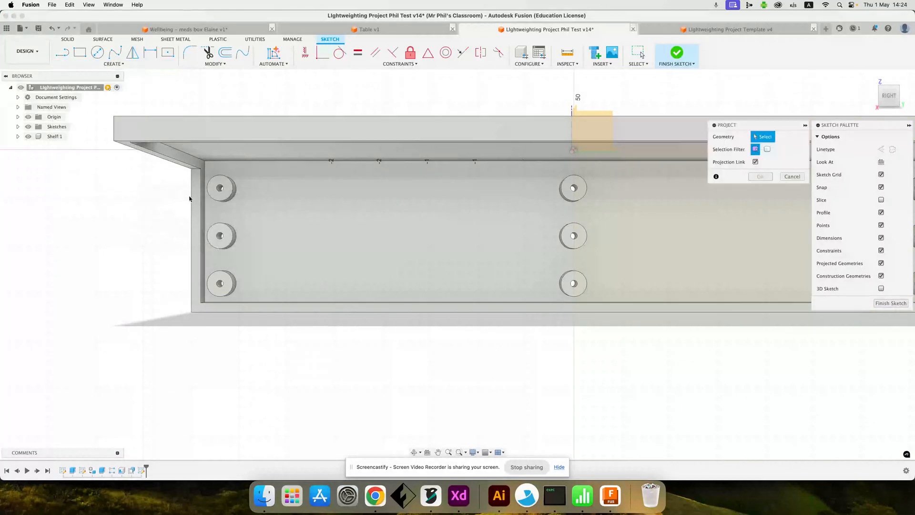
pyautogui.click(274, 309)
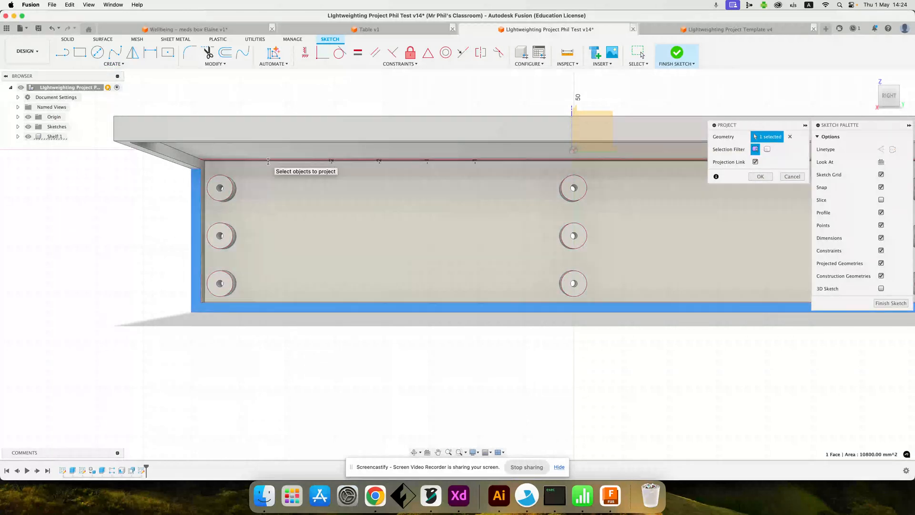
pyautogui.click(208, 160)
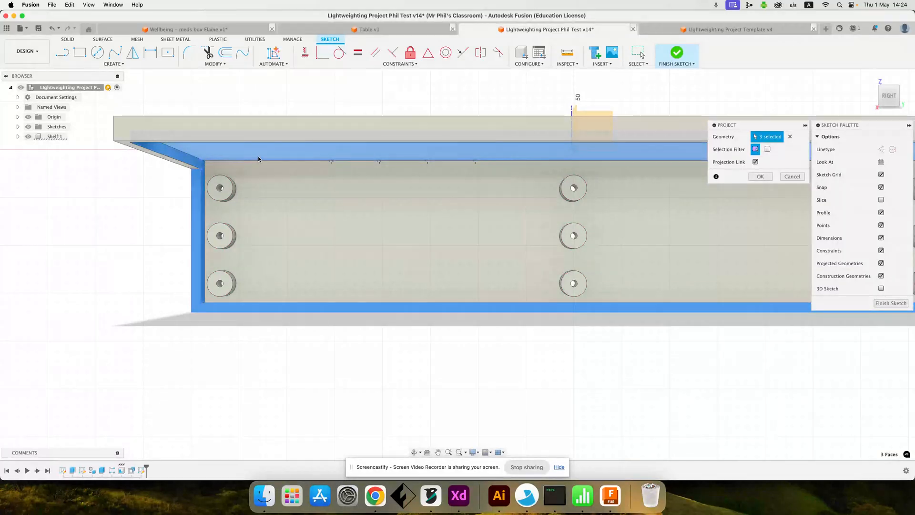
pyautogui.click(358, 181)
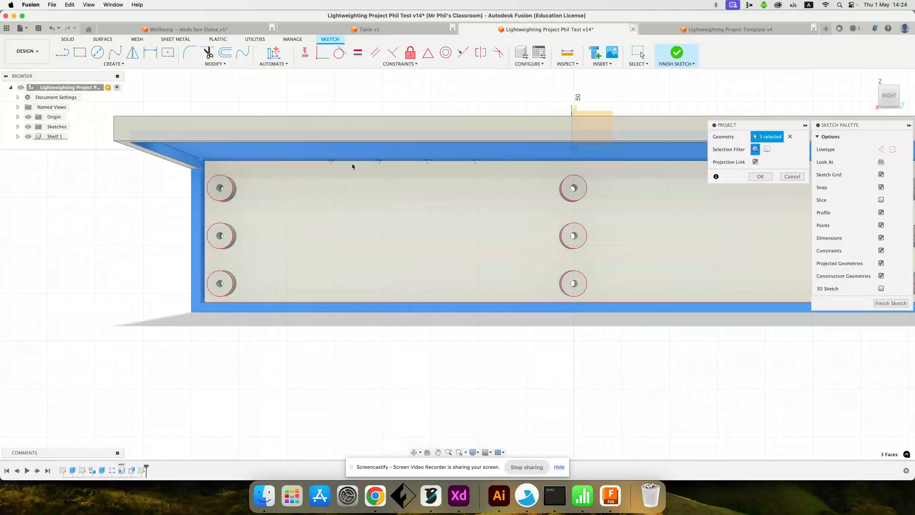
pyautogui.scroll(1, 470, 208)
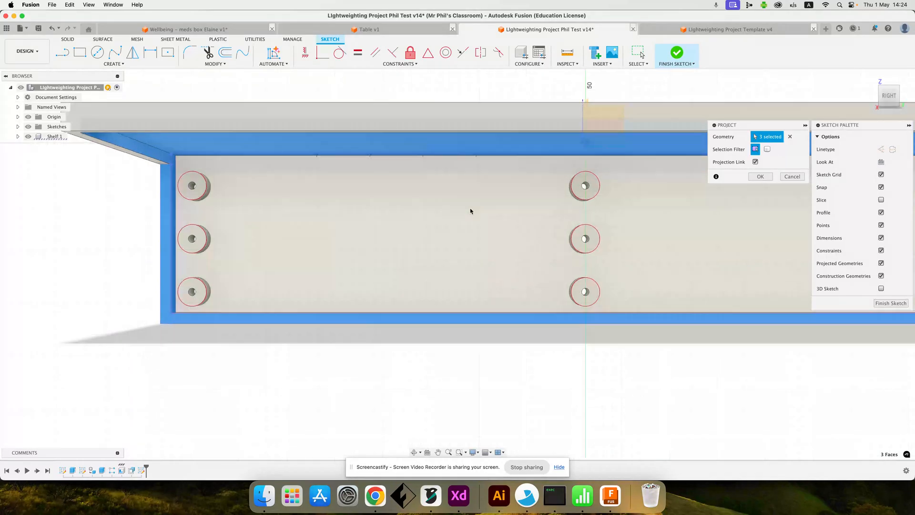
pyautogui.scroll(-2, 469, 208)
pyautogui.click(760, 177)
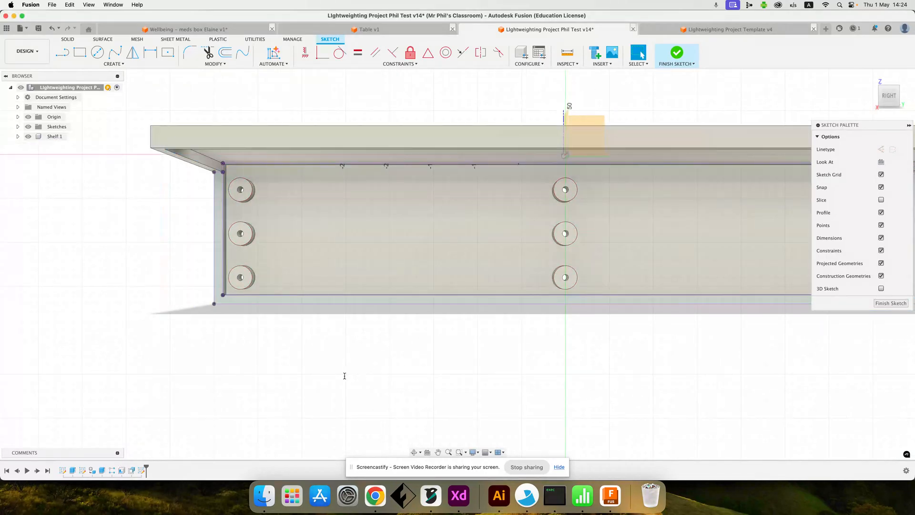
# - Sketch a line across the boss panel between the two long inner rim edges, just inside the first column of bosses
pyautogui.keyDown('shift'); pyautogui.moveTo(343, 370); pyautogui.dragTo(343, 350, button='middle'); pyautogui.keyUp('shift')
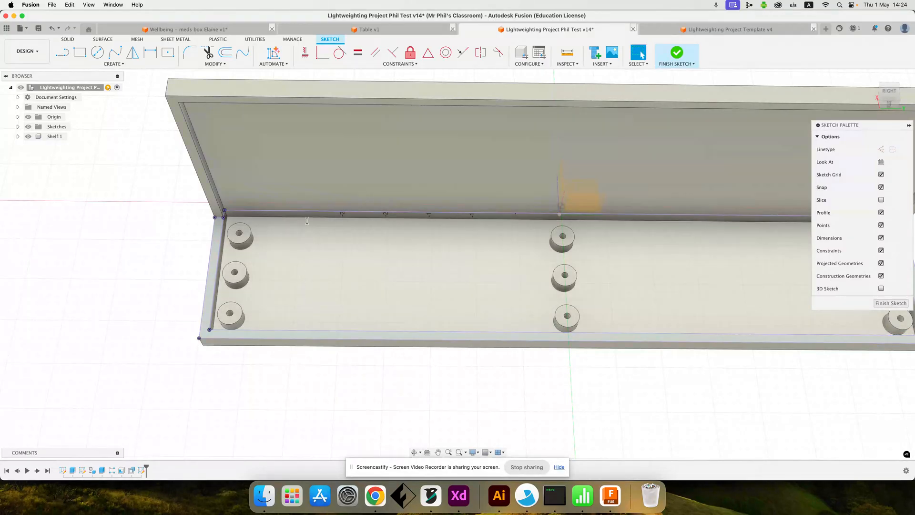
pyautogui.keyDown('shift'); pyautogui.moveTo(335, 424); pyautogui.dragTo(314, 350, button='middle'); pyautogui.keyUp('shift')
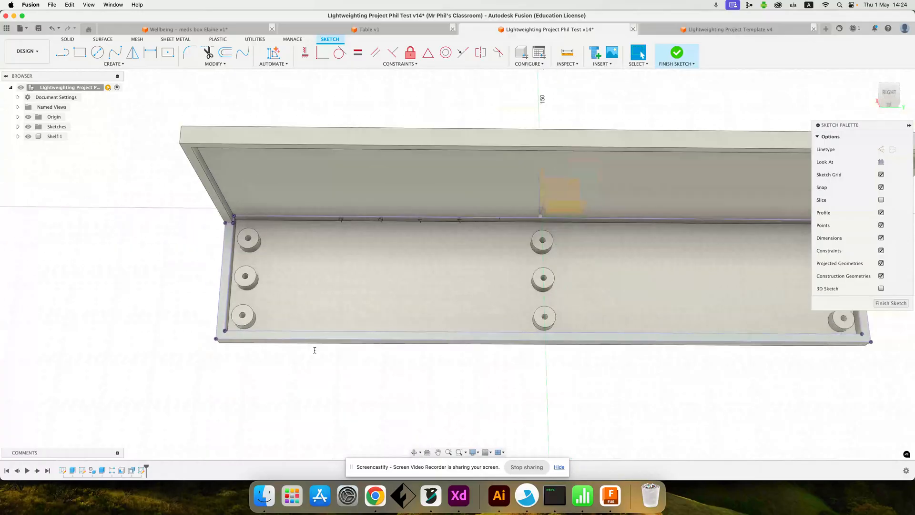
pyautogui.click(68, 55)
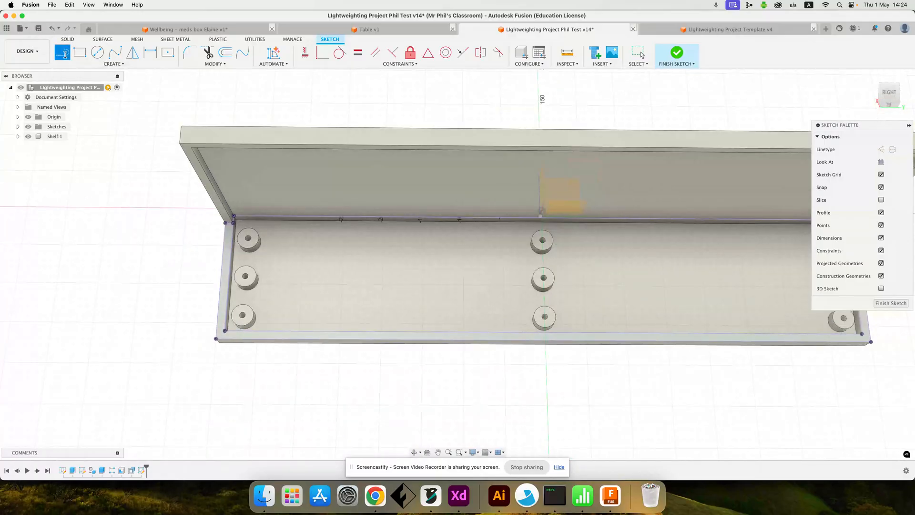
pyautogui.click(278, 331)
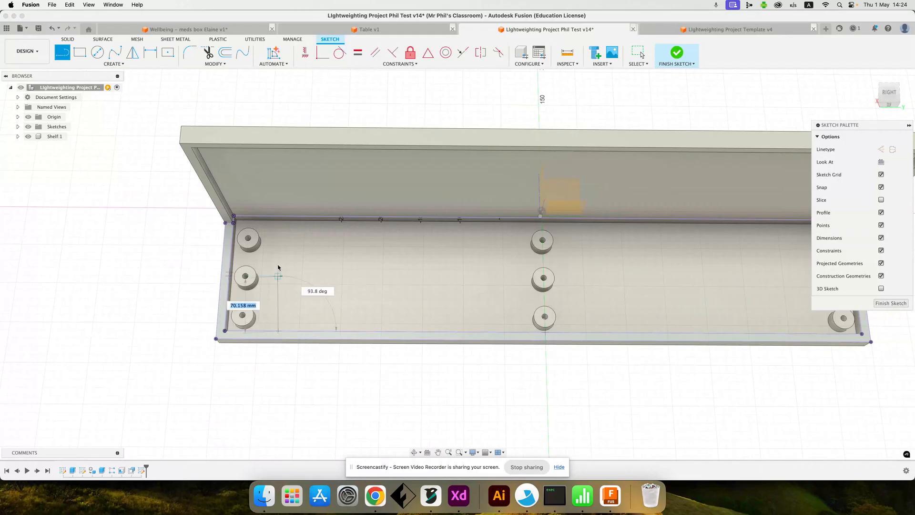
pyautogui.click(282, 217)
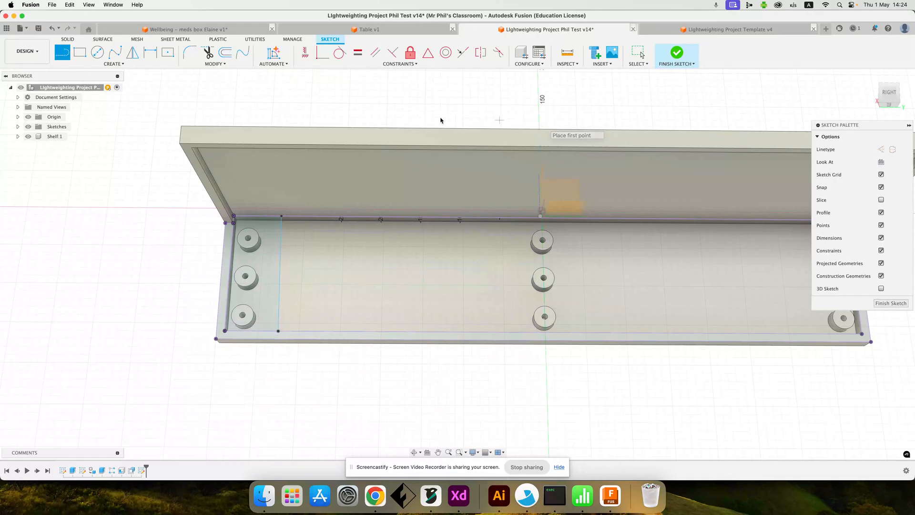
# - Apply a Perpendicular constraint between the cross line and the projected long inner rim edge
pyautogui.click(416, 63)
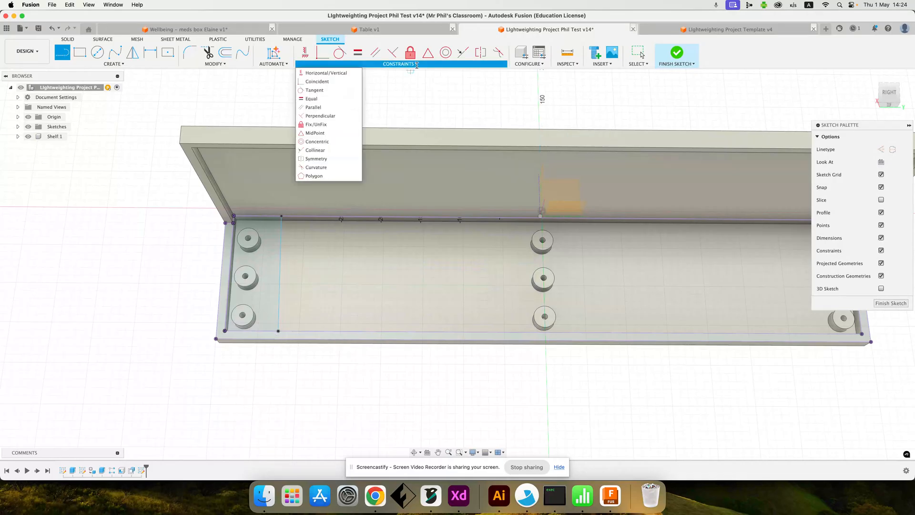
pyautogui.click(328, 116)
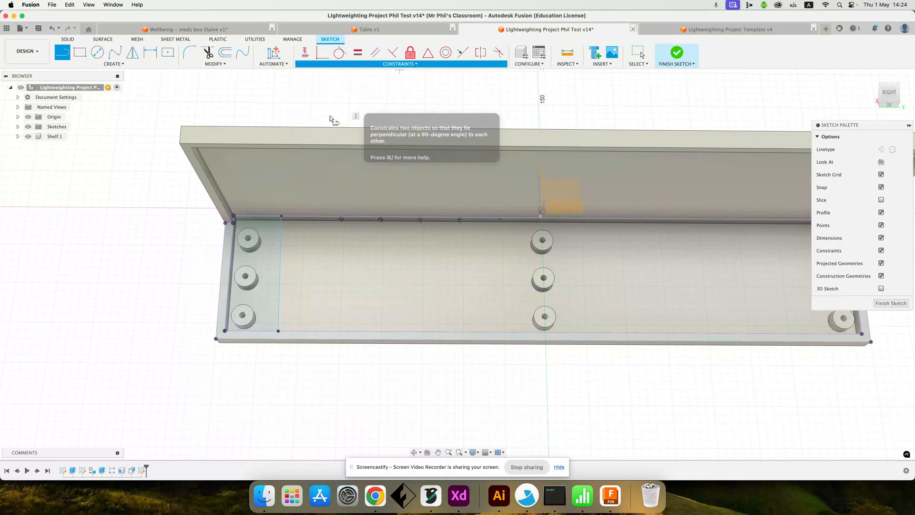
pyautogui.click(279, 314)
pyautogui.click(300, 332)
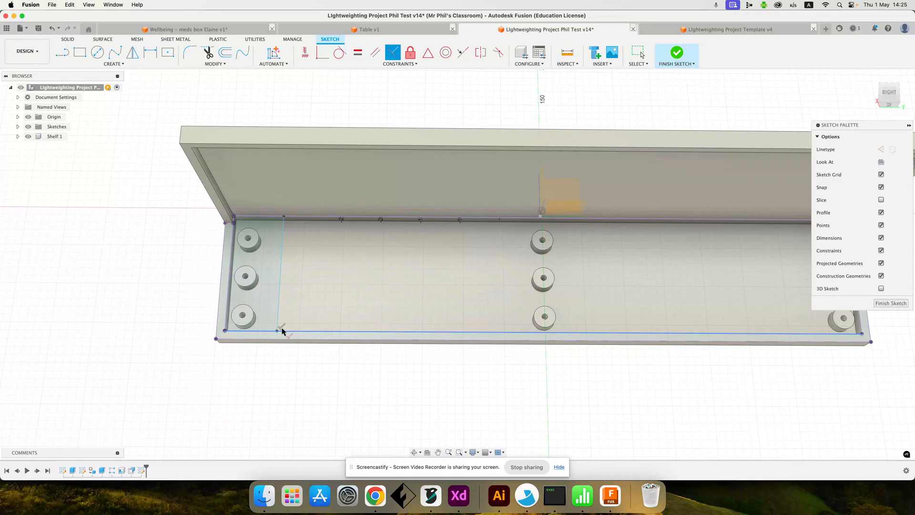
pyautogui.scroll(3, 283, 328)
pyautogui.scroll(2, 283, 328)
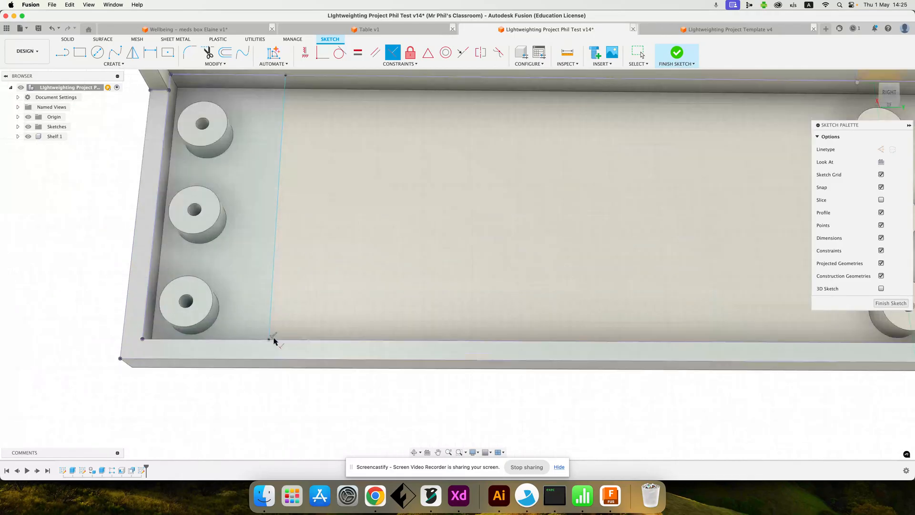
pyautogui.scroll(-4, 288, 328)
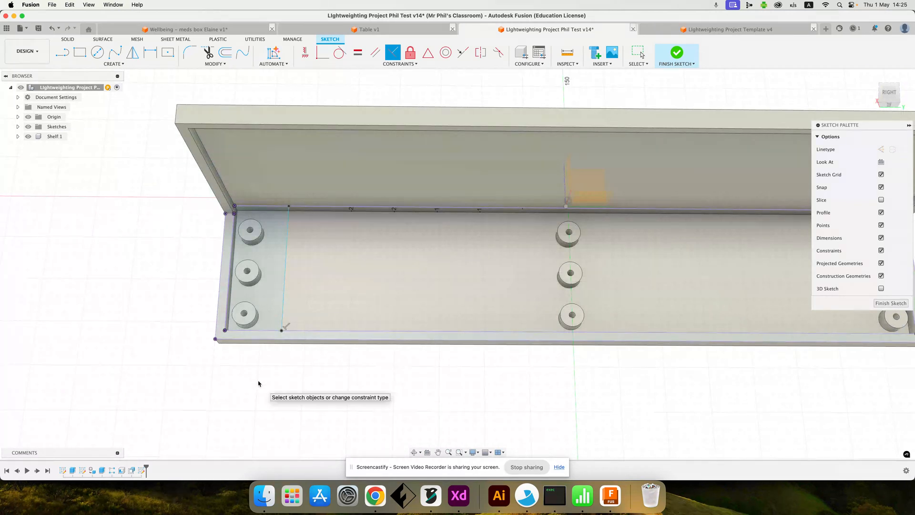
# - Dimension the cross line 100 mm from the rim's outer short edge and finish the sketch
pyautogui.press('d')
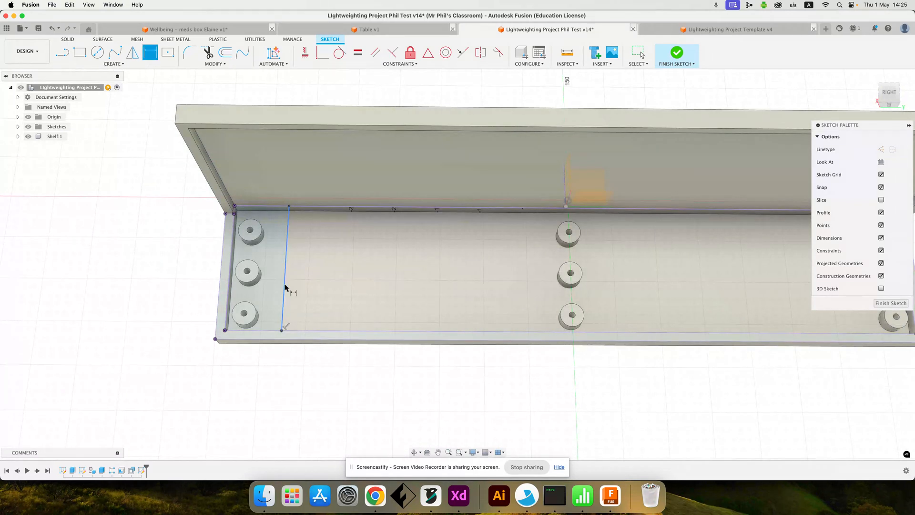
pyautogui.click(285, 288)
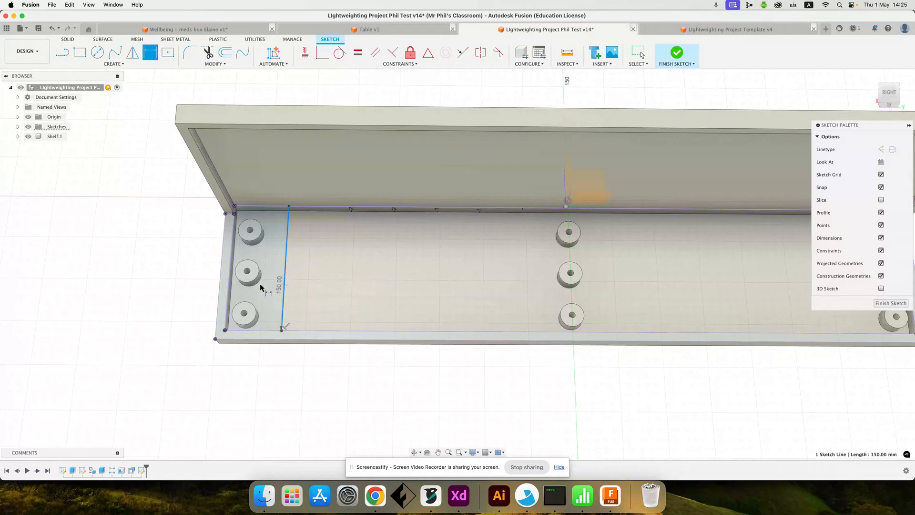
pyautogui.click(221, 289)
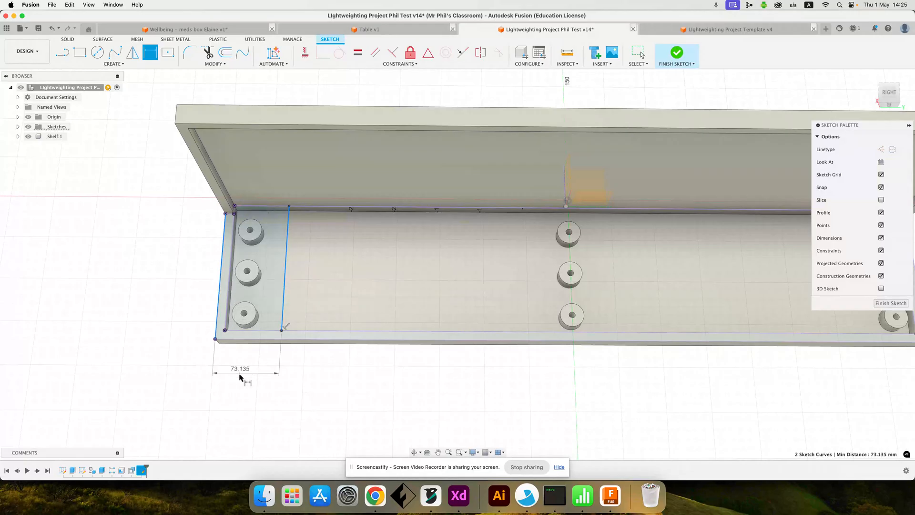
pyautogui.click(241, 379)
pyautogui.write('1')
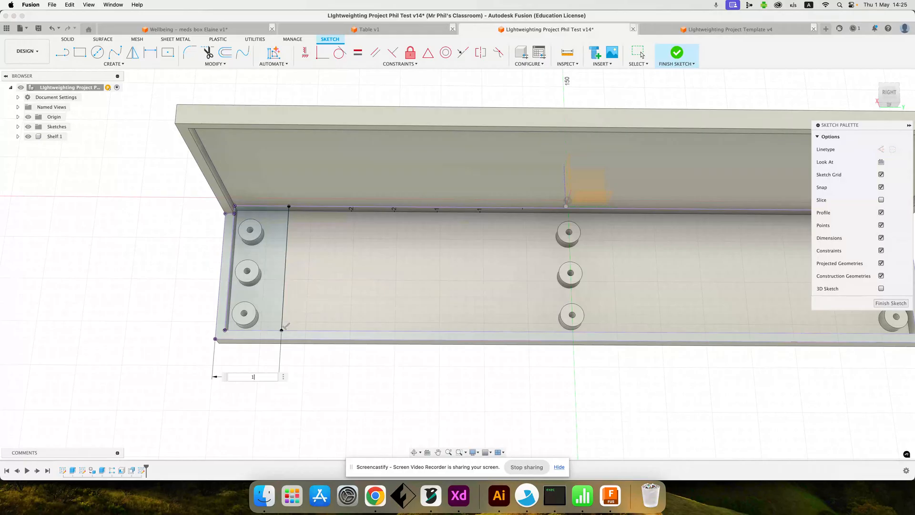
pyautogui.write('00')
pyautogui.press('Return')
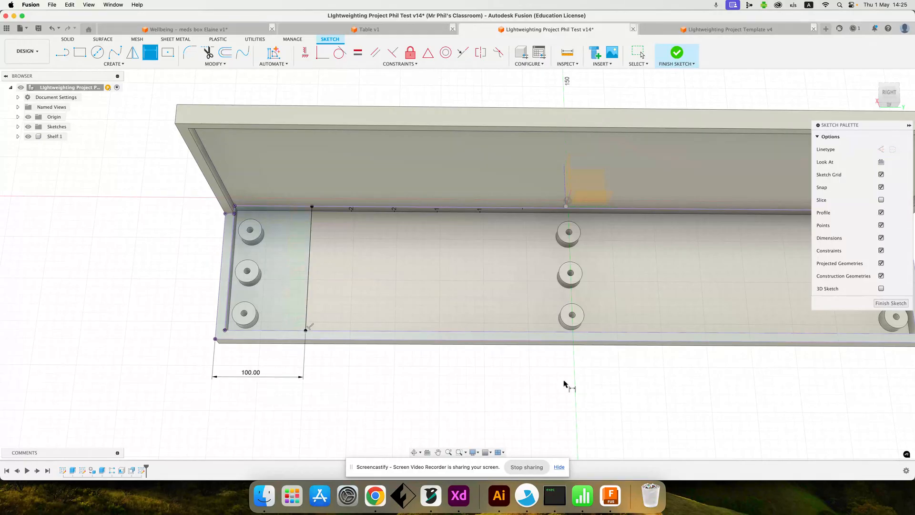
pyautogui.click(890, 303)
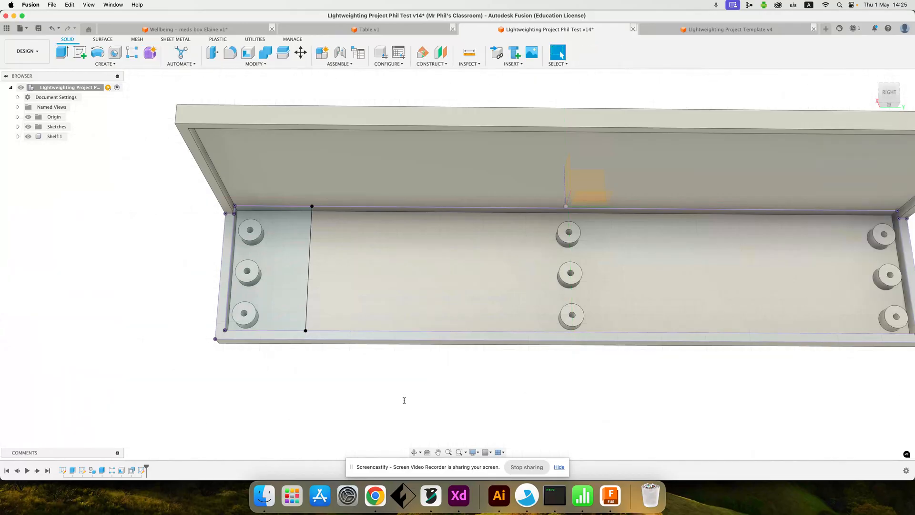
# - Start a symmetric web from the sketched cross line on the boss panel, with a thickness of about 12.5 mm
pyautogui.keyDown('shift'); pyautogui.moveTo(332, 405); pyautogui.dragTo(319, 381, button='middle'); pyautogui.keyUp('shift')
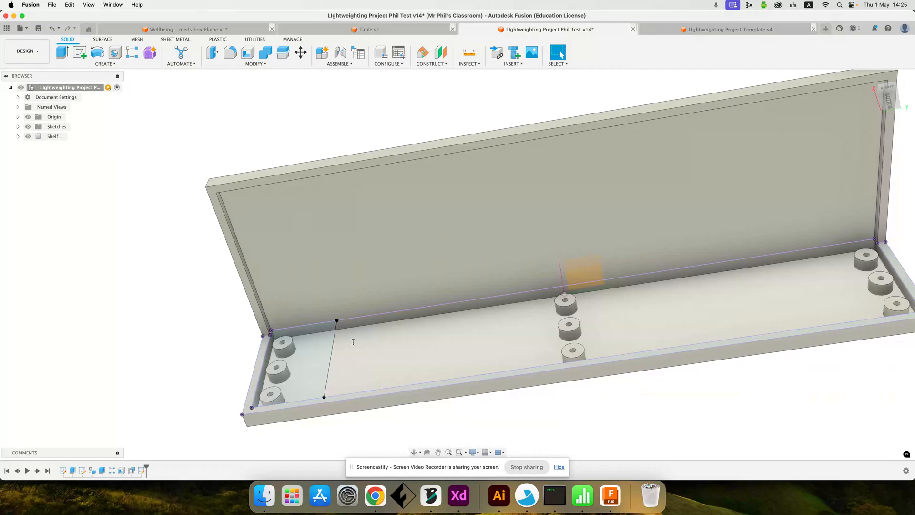
pyautogui.click(115, 65)
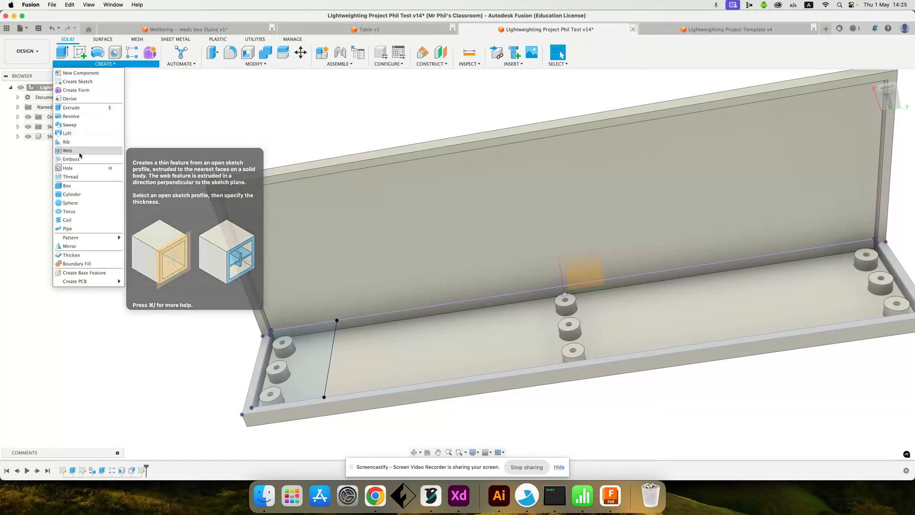
pyautogui.click(79, 154)
pyautogui.click(333, 351)
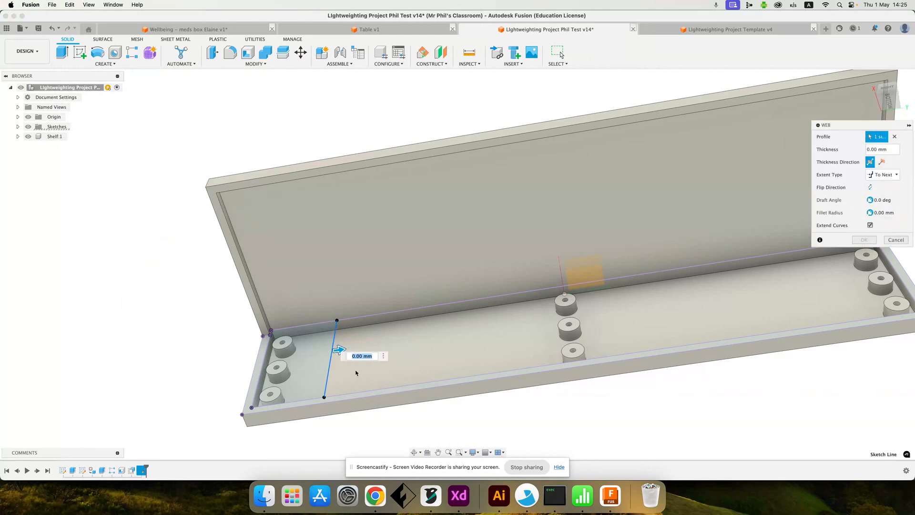
pyautogui.moveTo(339, 350); pyautogui.dragTo(346, 352)
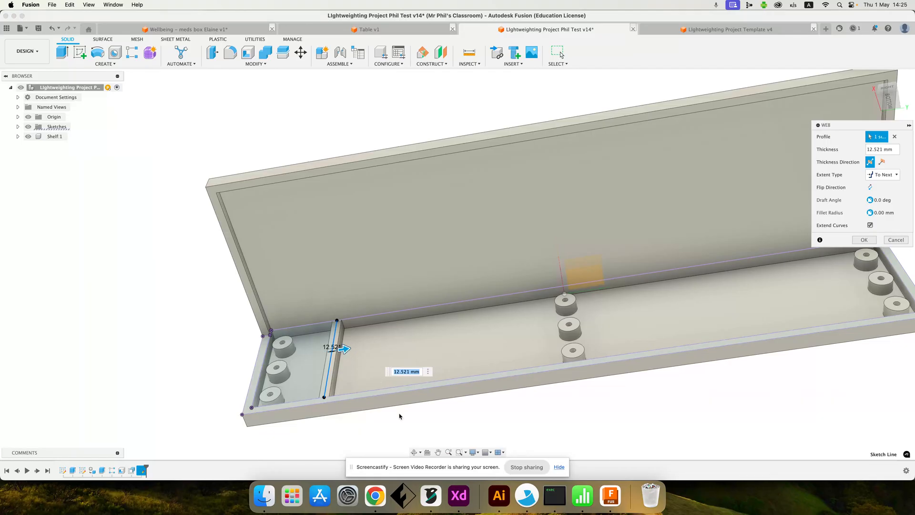
pyautogui.moveTo(436, 406); pyautogui.dragTo(372, 386, button='middle')
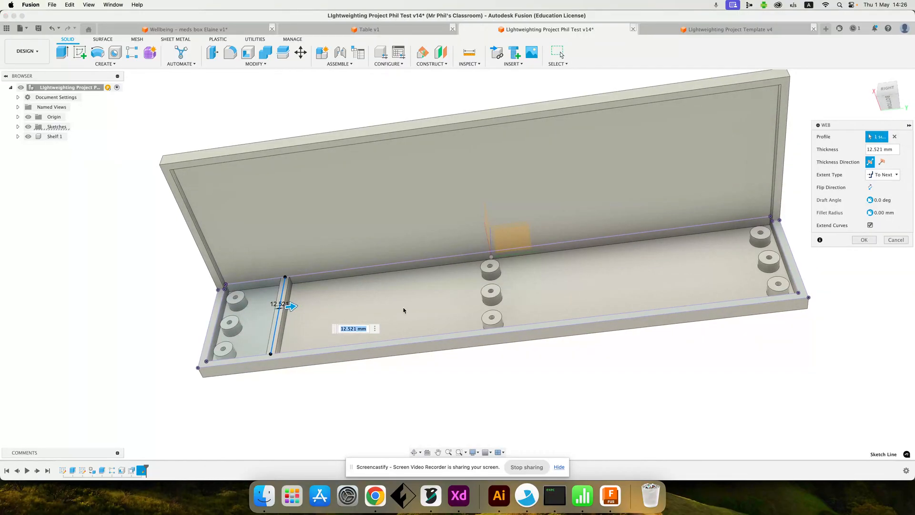
# - Keep the web's thickness direction symmetric, set its thickness to 5 mm, and create it
pyautogui.click(881, 162)
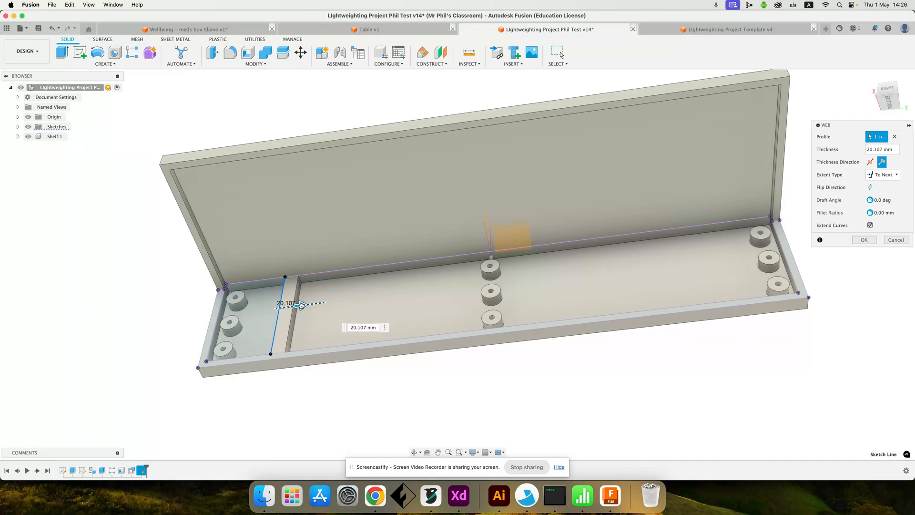
pyautogui.click(869, 163)
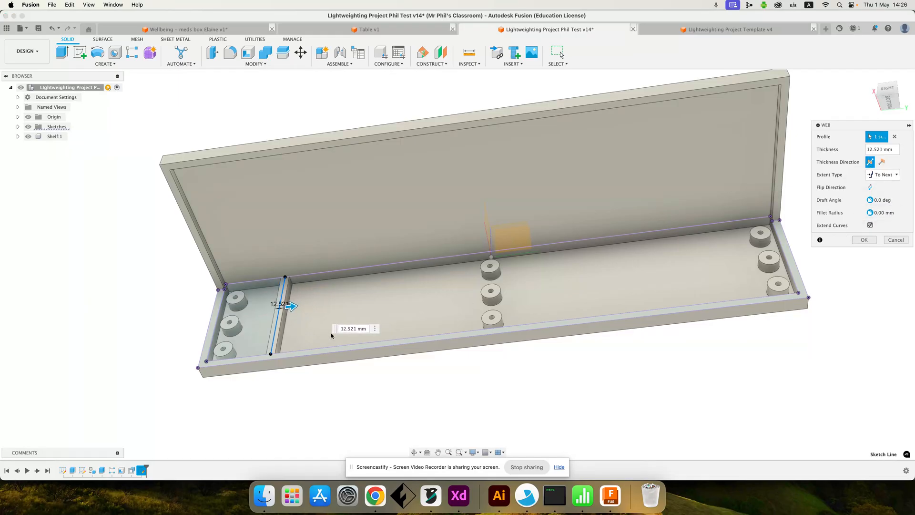
pyautogui.moveTo(356, 328); pyautogui.dragTo(348, 328)
pyautogui.tripleClick(347, 328)
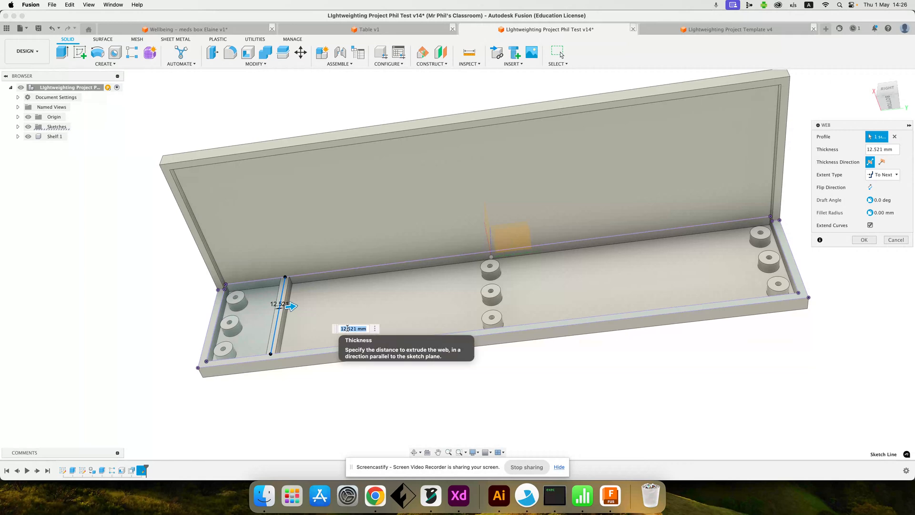
pyautogui.write('5')
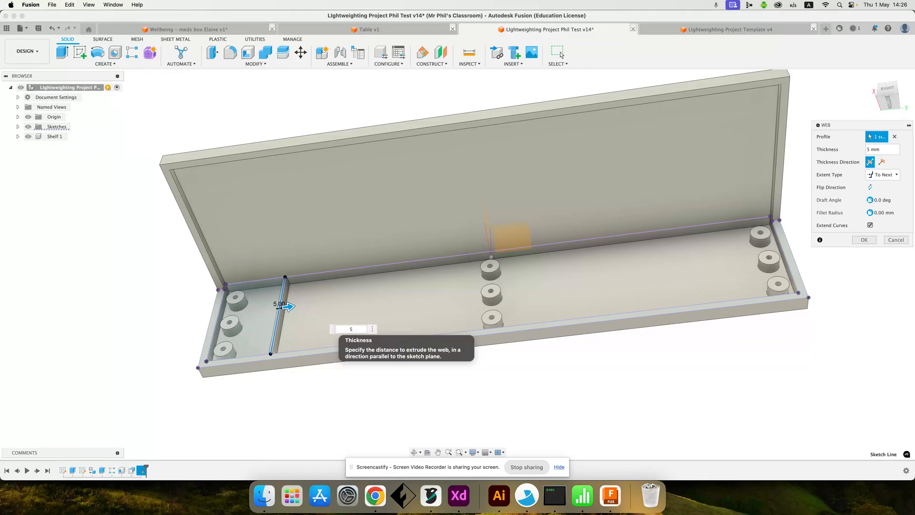
pyautogui.press('Return')
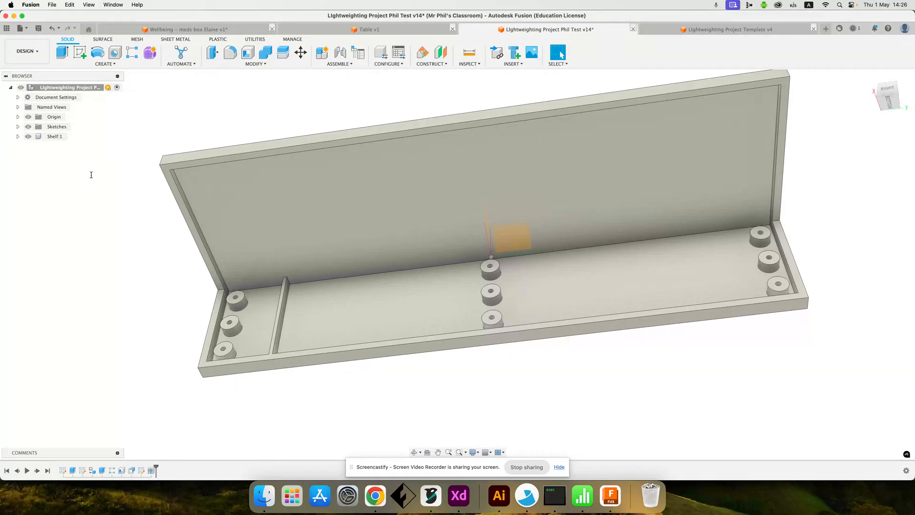
pyautogui.click(104, 64)
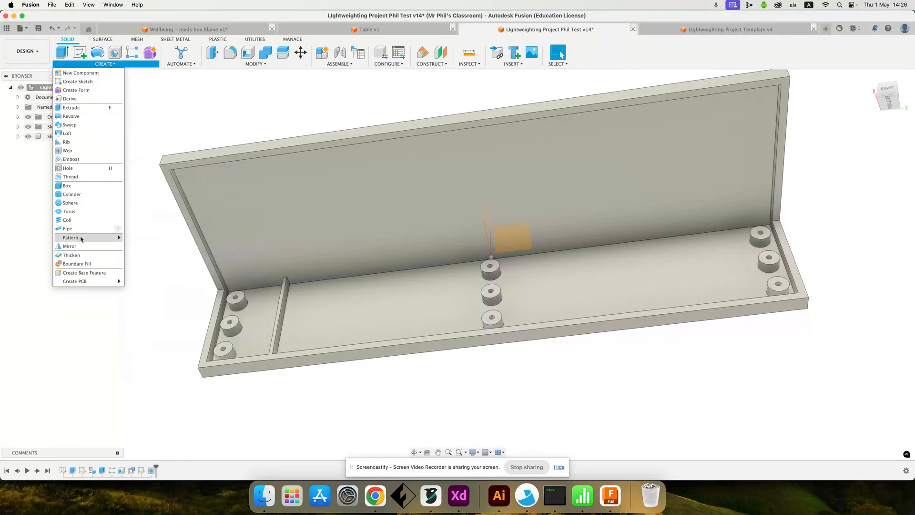
pyautogui.moveTo(81, 239)
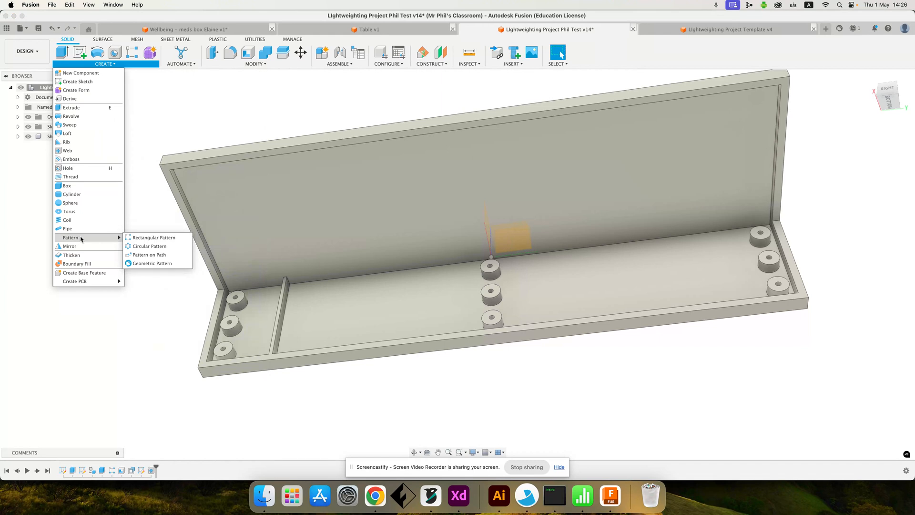
pyautogui.click(135, 240)
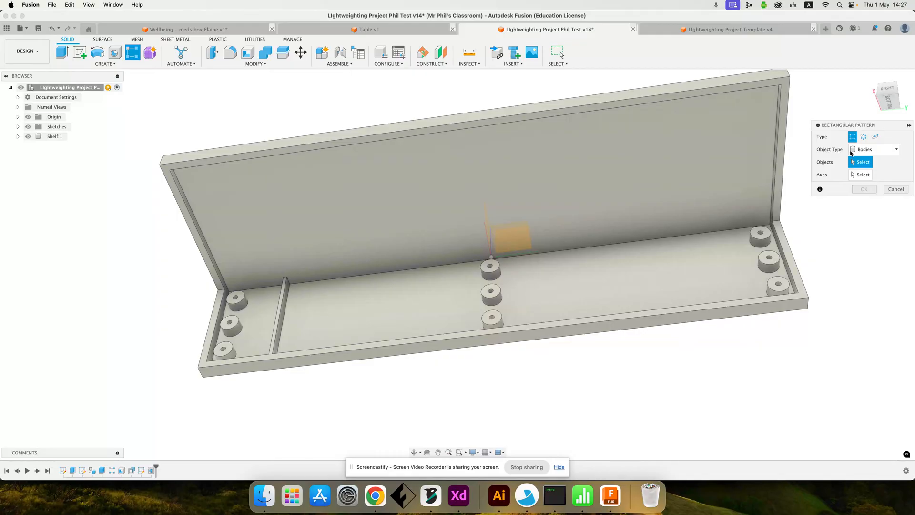
pyautogui.click(895, 150)
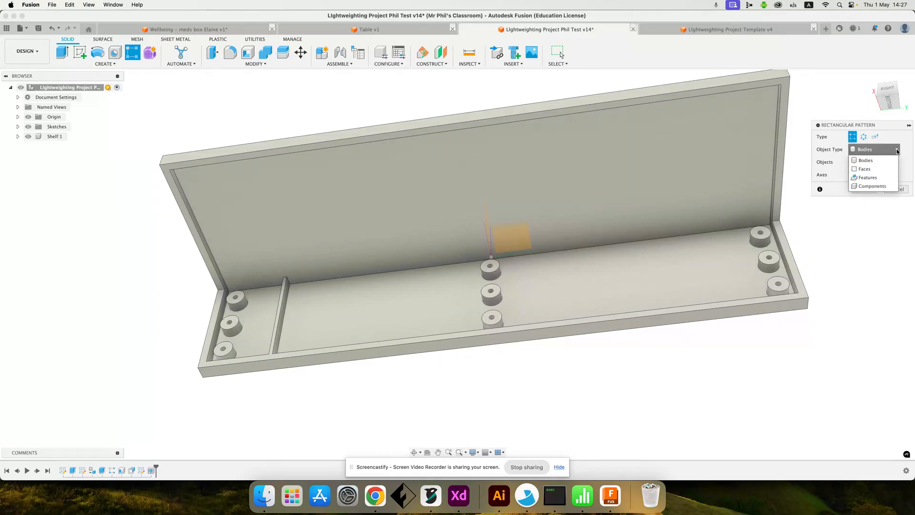
pyautogui.click(867, 177)
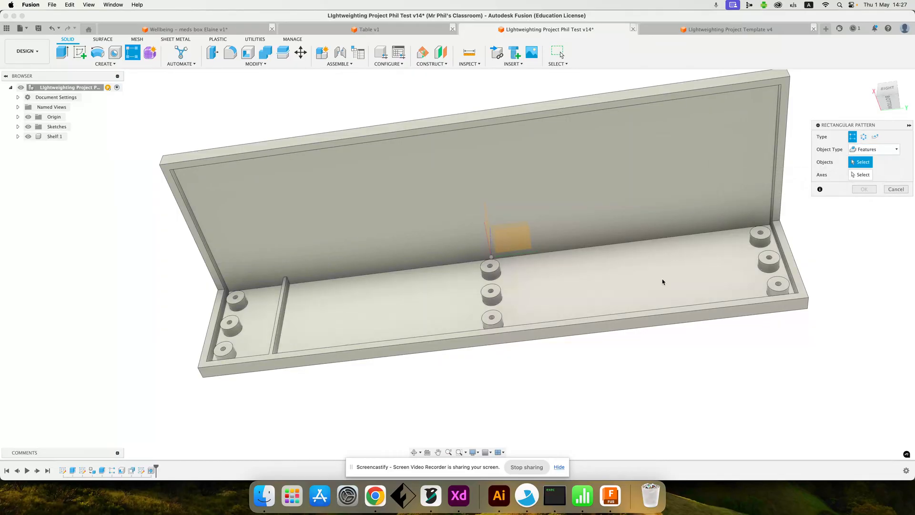
pyautogui.click(281, 318)
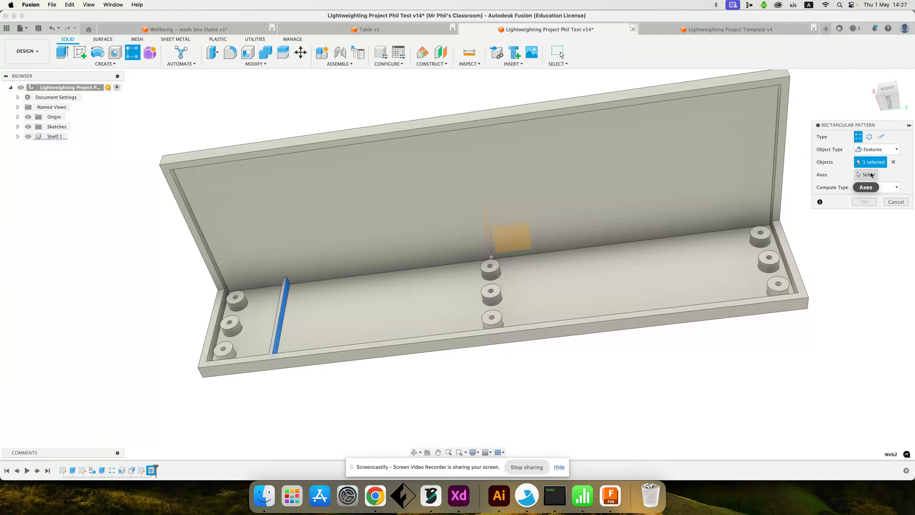
pyautogui.click(870, 174)
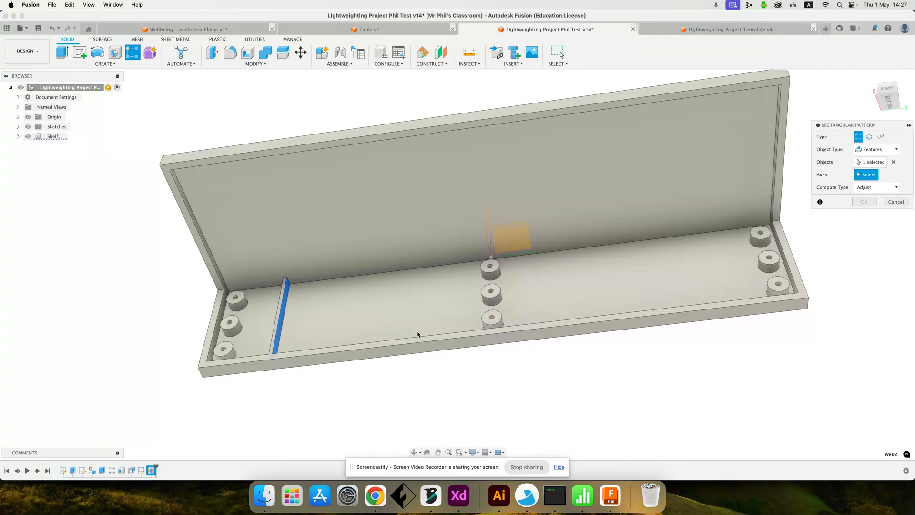
pyautogui.click(418, 334)
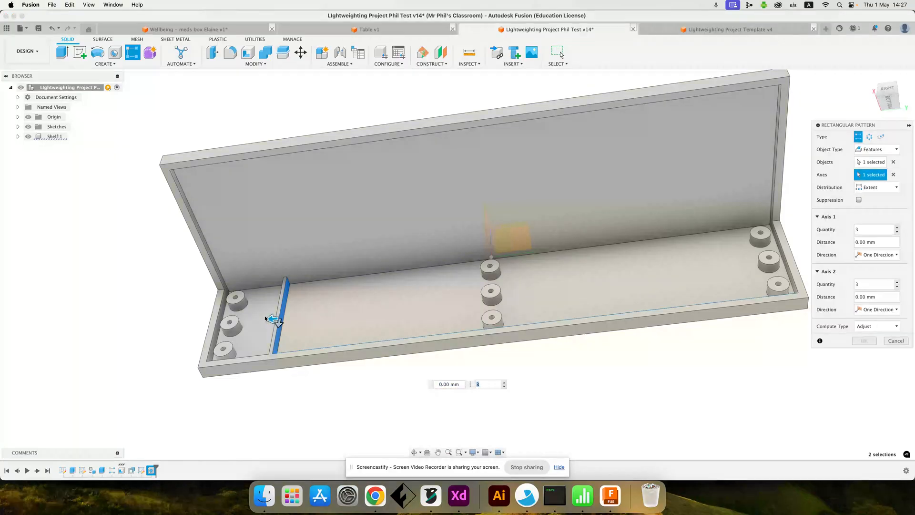
pyautogui.moveTo(273, 320); pyautogui.dragTo(393, 318)
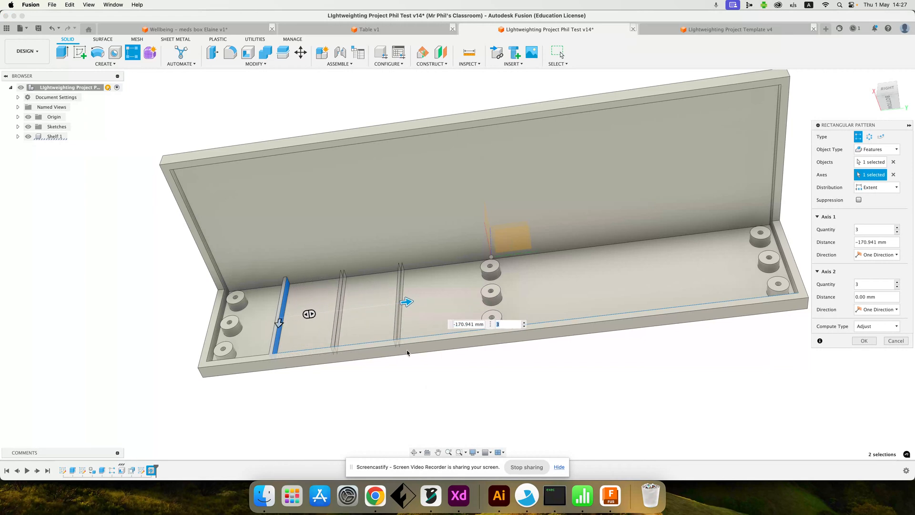
pyautogui.click(893, 174)
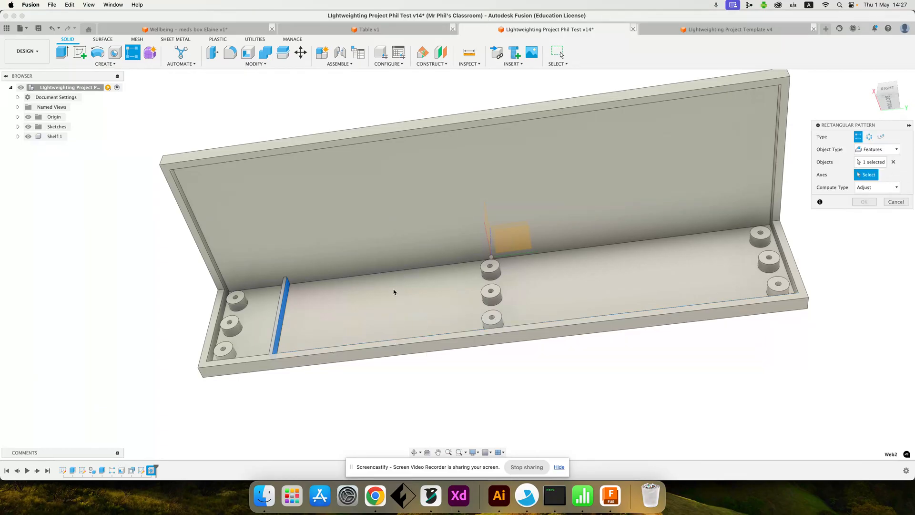
pyautogui.click(279, 319)
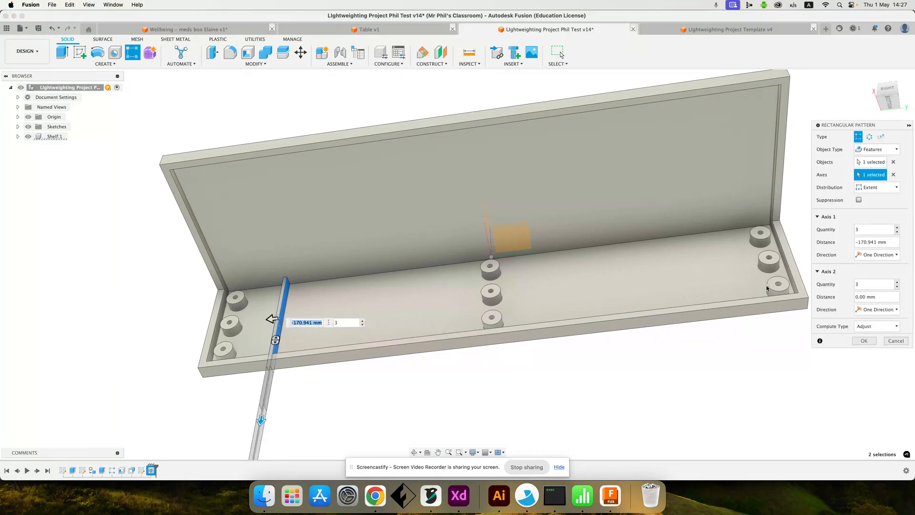
pyautogui.click(893, 175)
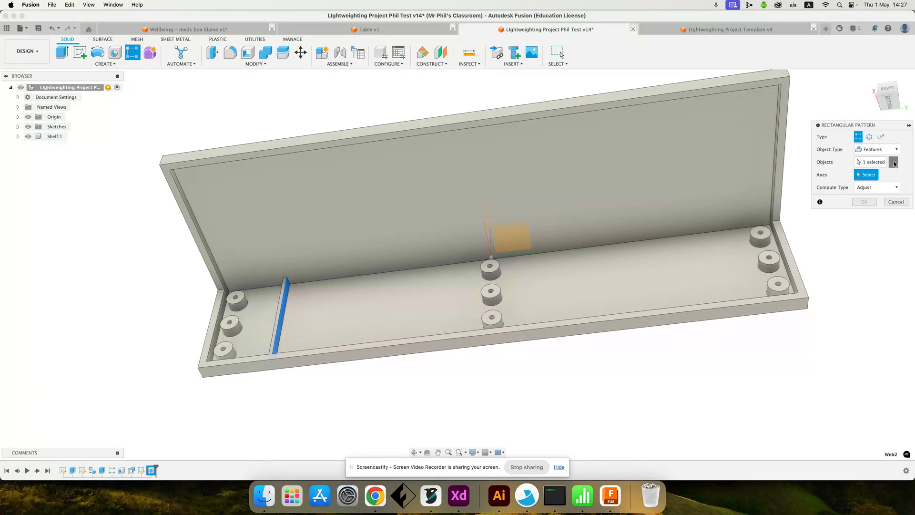
pyautogui.click(893, 162)
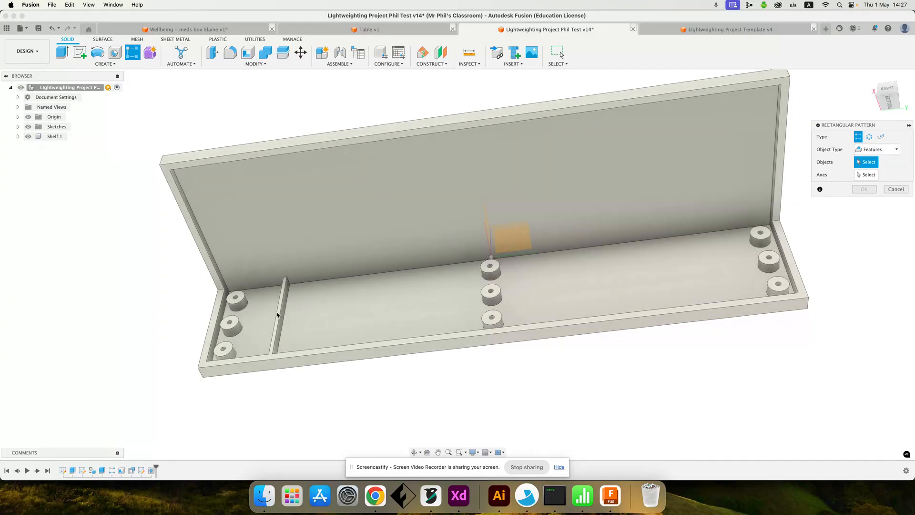
pyautogui.click(278, 312)
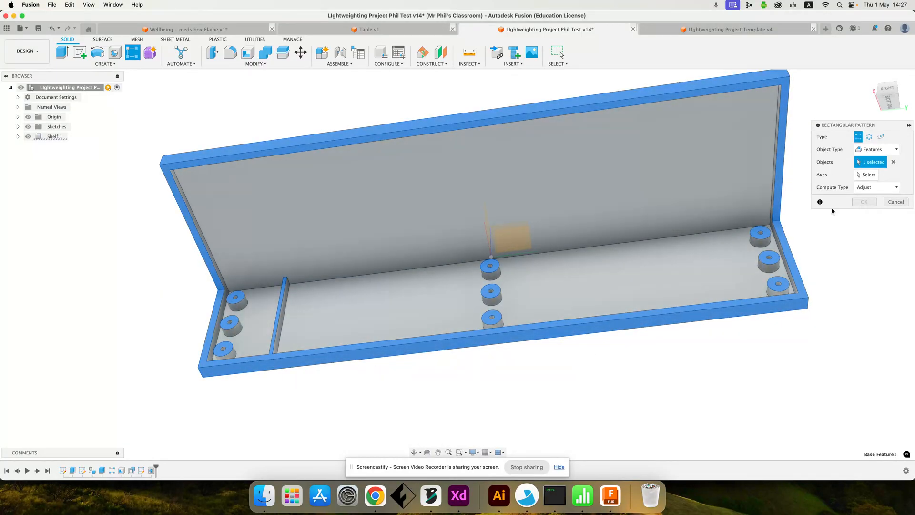
pyautogui.click(896, 202)
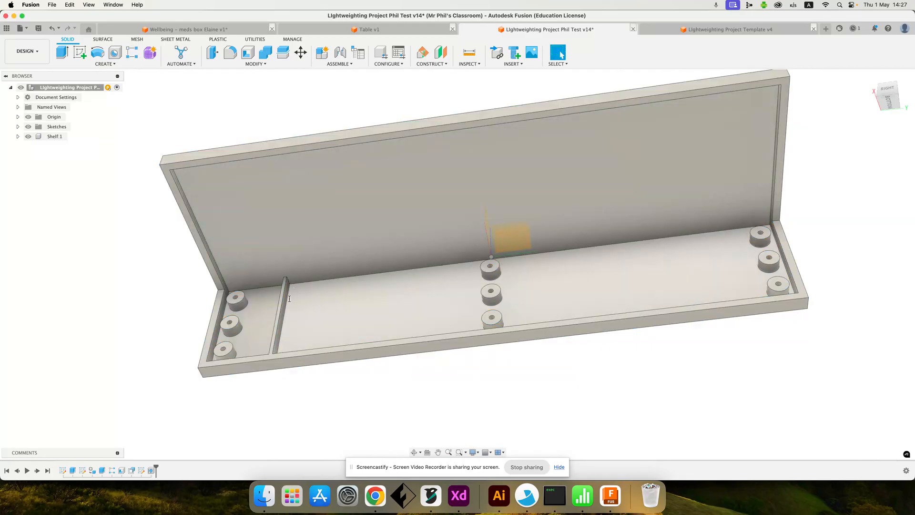
pyautogui.click(105, 64)
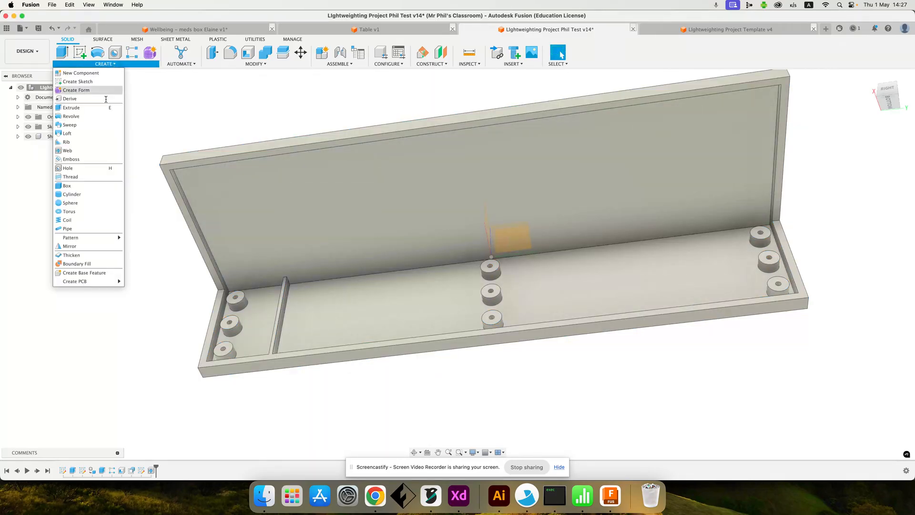
pyautogui.click(384, 500)
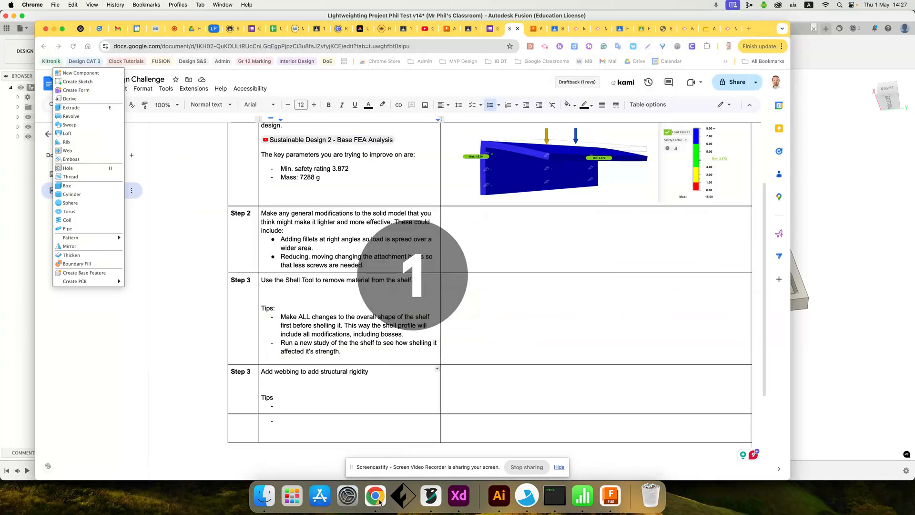
pyautogui.click(544, 46)
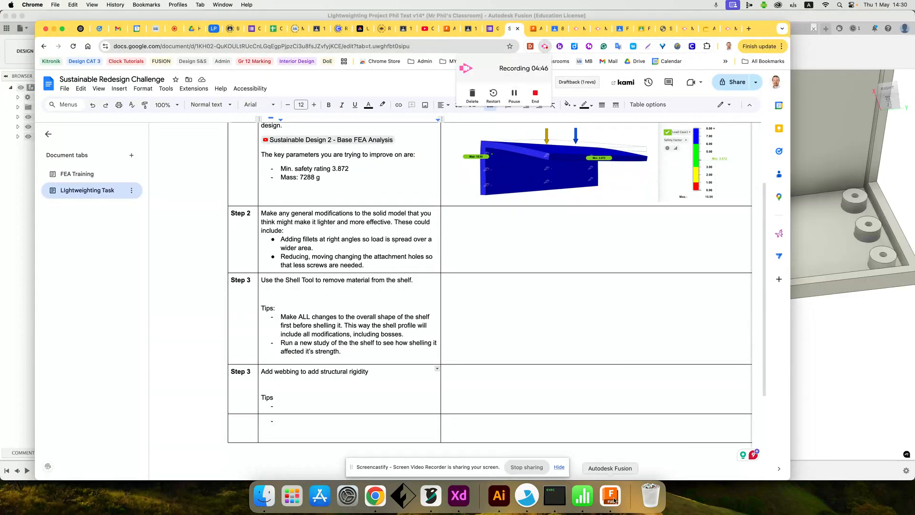
pyautogui.click(612, 496)
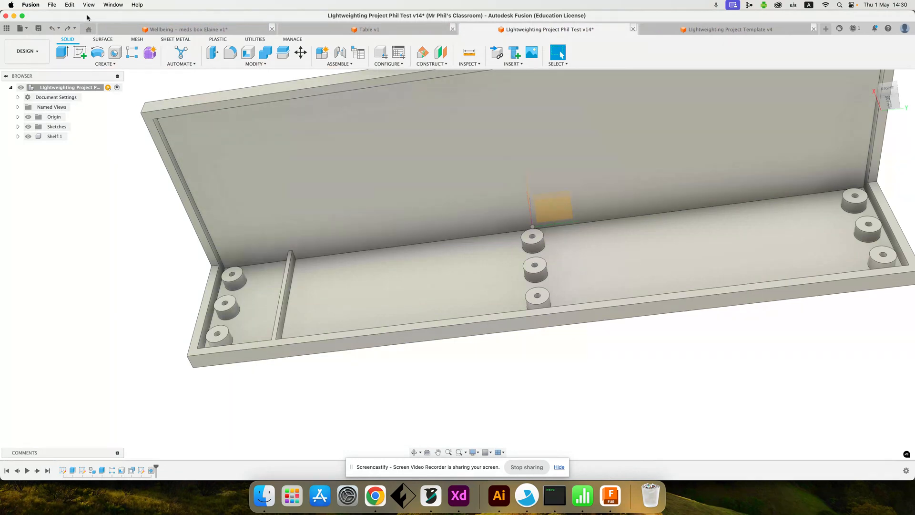
# - Start a rectangular pattern of the web feature, using the boss panel's long inner rim edge as the direction axis
pyautogui.click(105, 63)
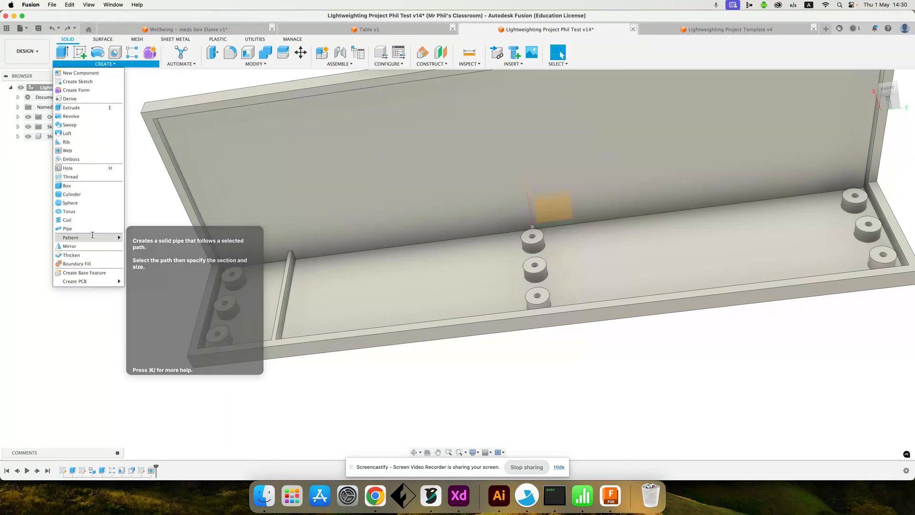
pyautogui.moveTo(110, 242)
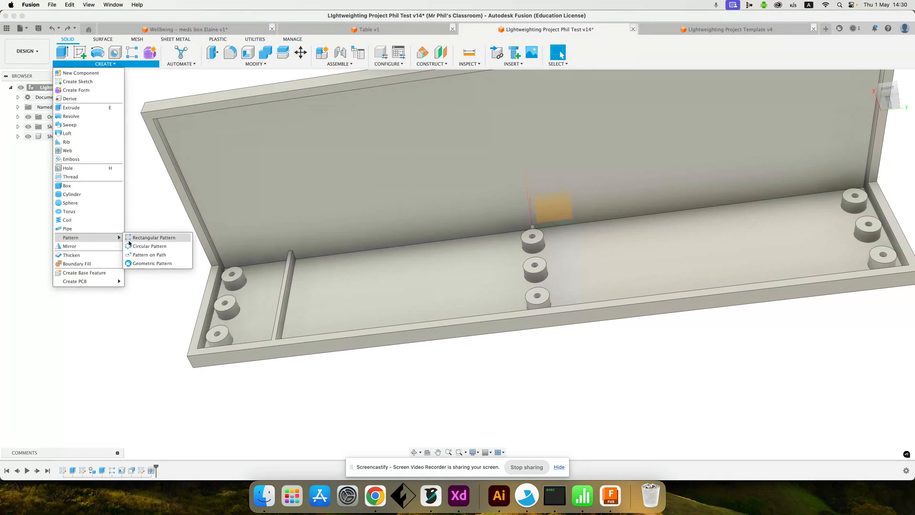
pyautogui.click(153, 237)
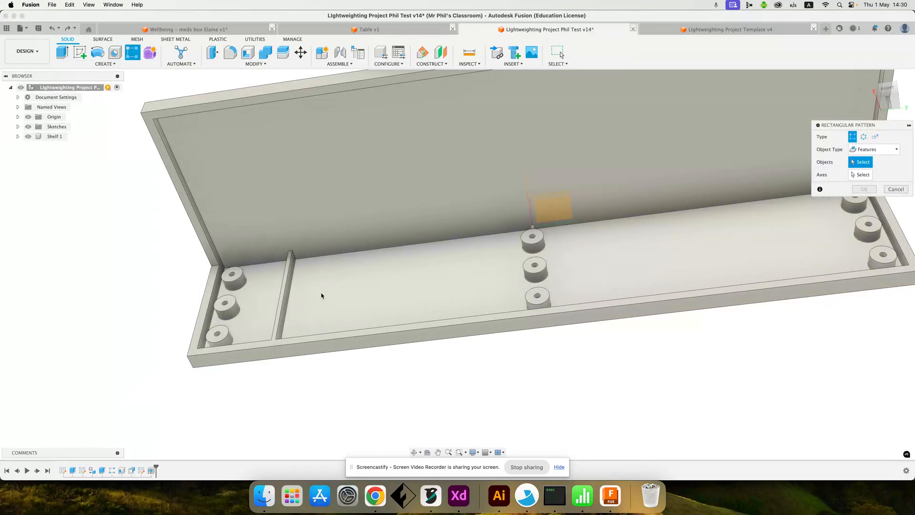
pyautogui.click(285, 296)
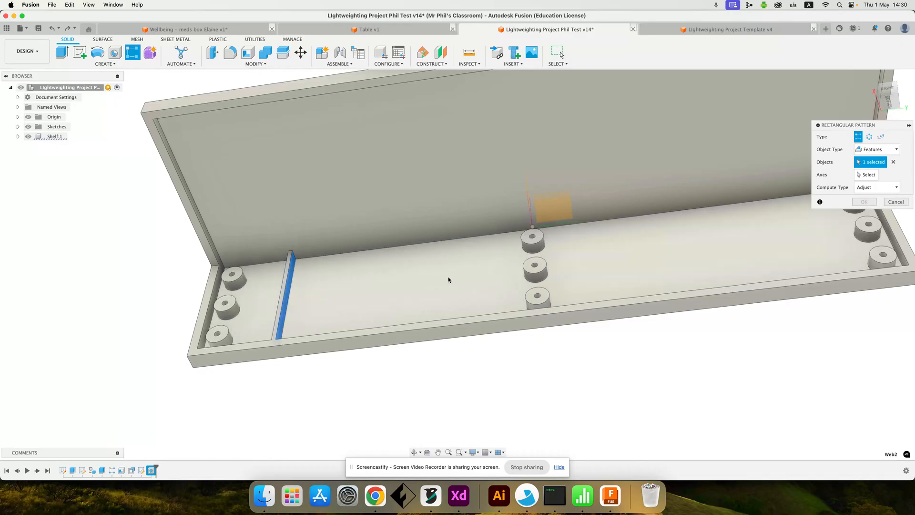
pyautogui.click(866, 174)
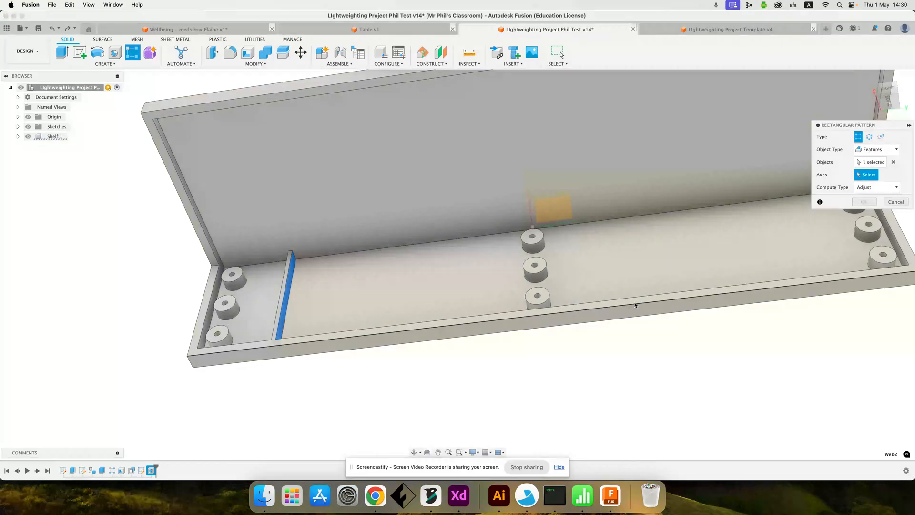
pyautogui.click(636, 299)
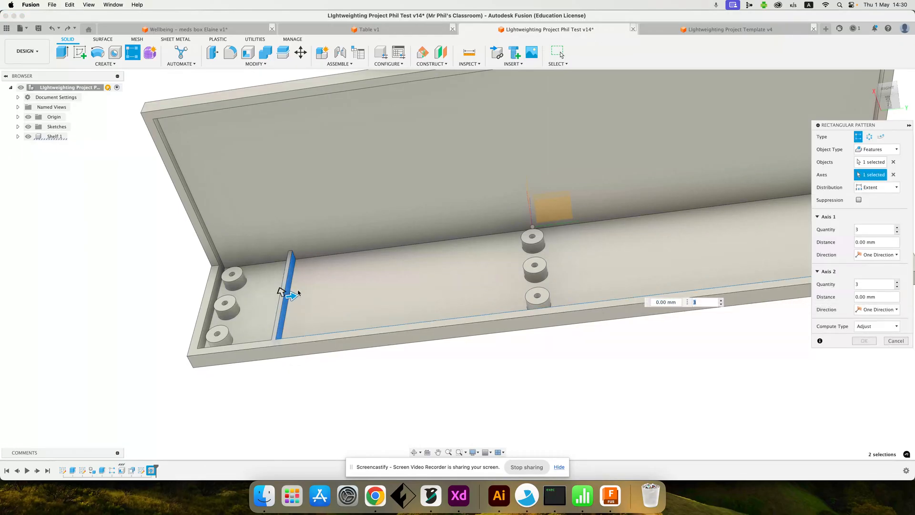
# - Set the web pattern's quantity to 5 and stretch its extent along the panel to about 593 mm
pyautogui.moveTo(282, 292); pyautogui.dragTo(484, 276)
pyautogui.press('Tab')
pyautogui.scroll(-3, 564, 384)
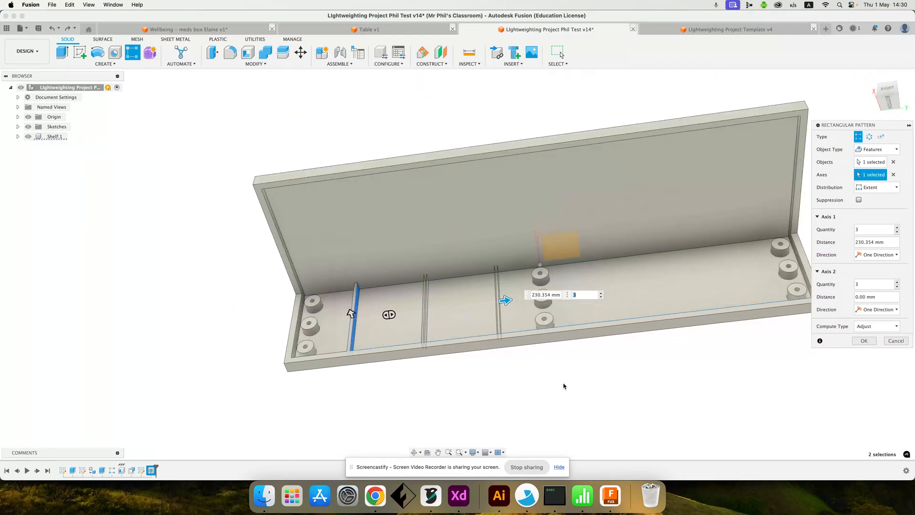
pyautogui.scroll(1, 564, 384)
pyautogui.moveTo(582, 386); pyautogui.dragTo(455, 380, button='middle')
pyautogui.scroll(-1, 545, 384)
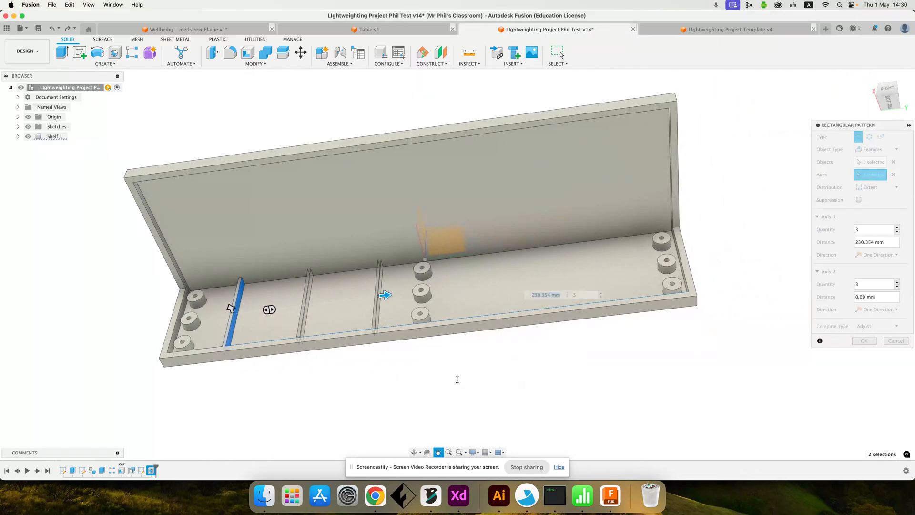
pyautogui.click(503, 315)
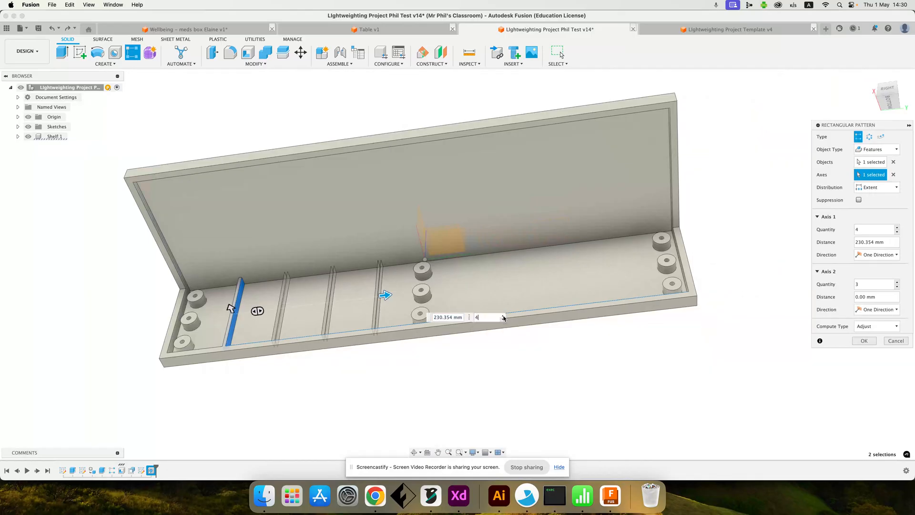
pyautogui.click(504, 316)
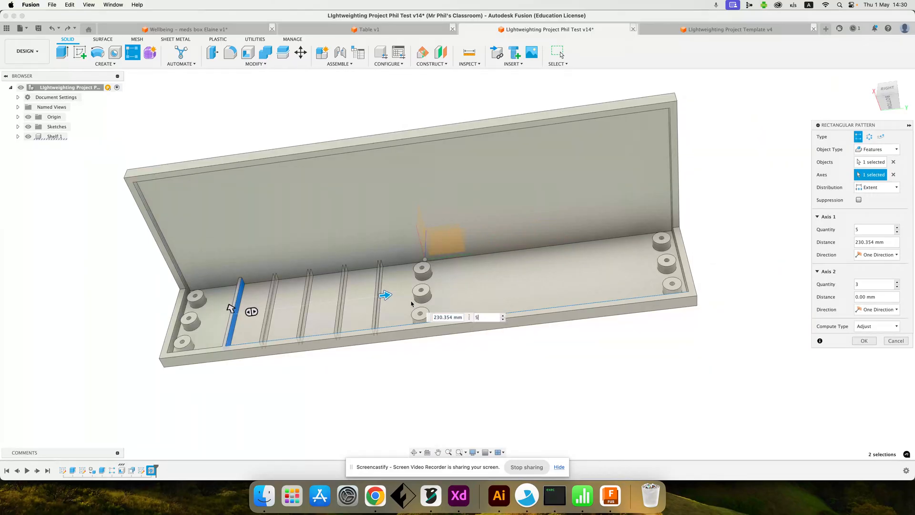
pyautogui.moveTo(385, 294); pyautogui.dragTo(624, 266)
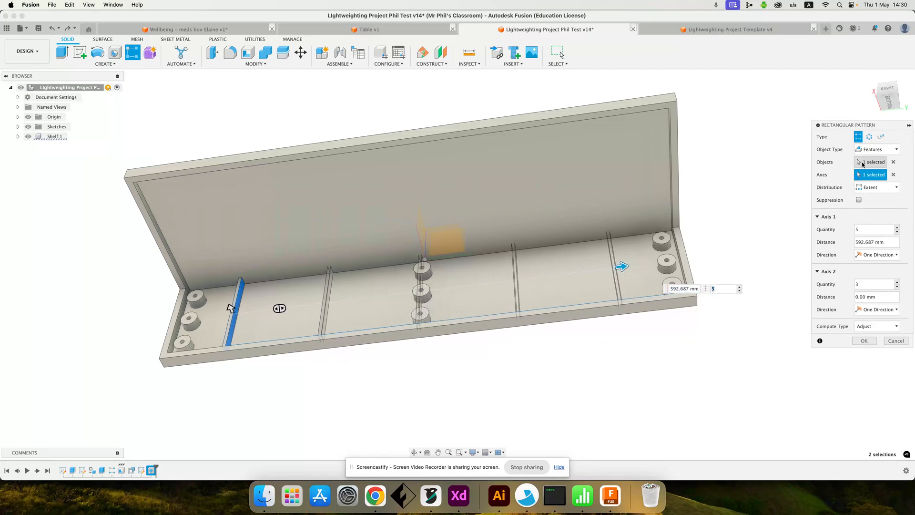
# - Try the Spacing distribution for the web pattern and return it to Extent
pyautogui.click(896, 189)
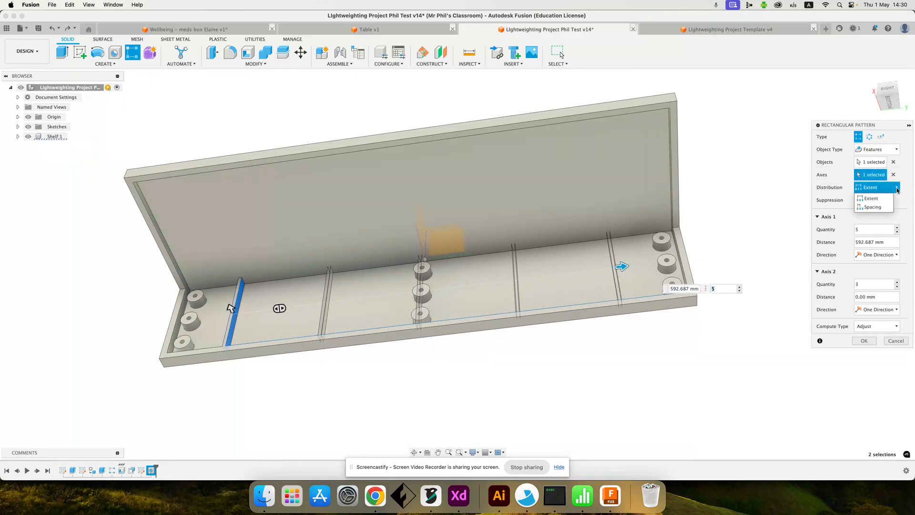
pyautogui.click(885, 207)
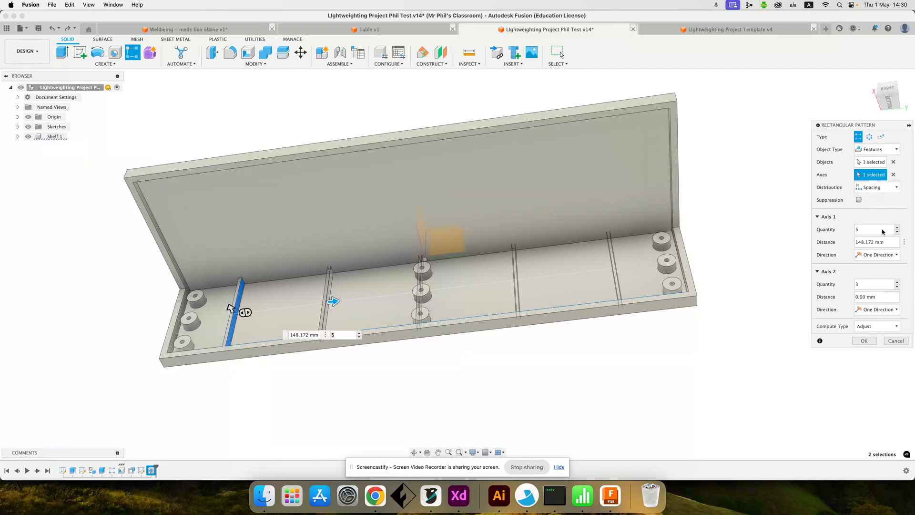
pyautogui.click(897, 189)
pyautogui.click(871, 198)
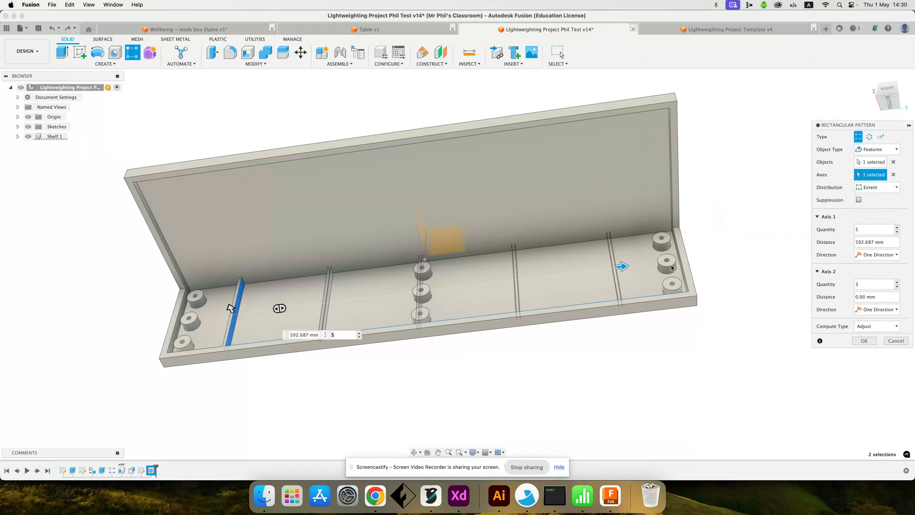
# - Extend the web pattern to about 598 mm, raise its quantity to 6, and create it
pyautogui.moveTo(622, 265)
pyautogui.mouseDown()
pyautogui.moveTo(658, 263)
pyautogui.moveTo(628, 269)
pyautogui.mouseUp()
pyautogui.click(742, 286)
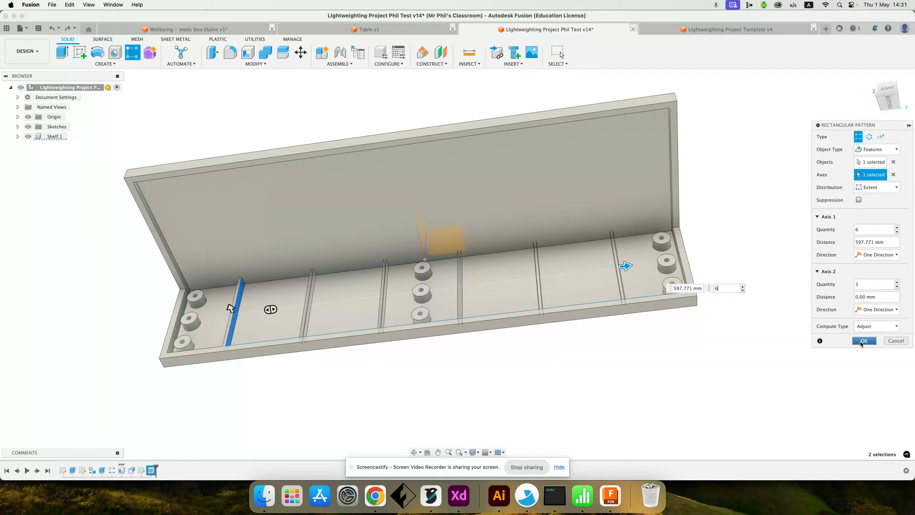
pyautogui.click(863, 340)
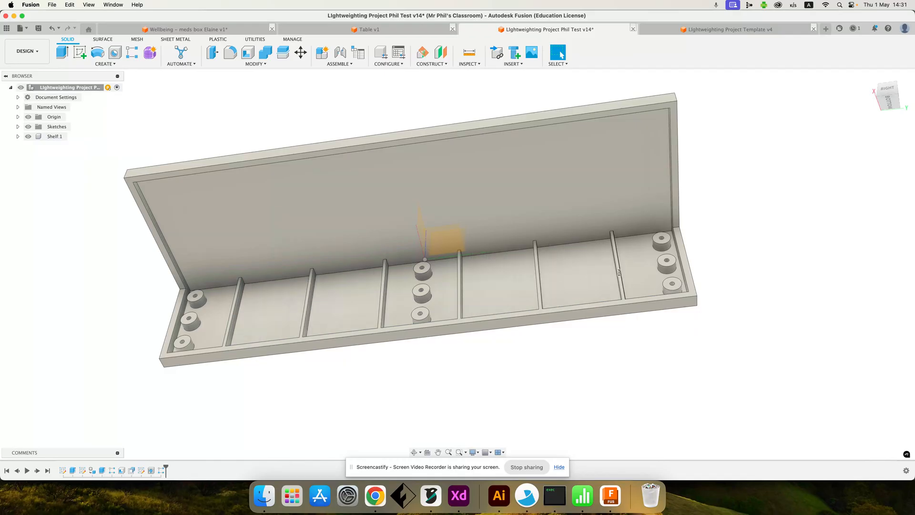
# - Switch to the Sustainable Redesign Challenge document in Chrome
pyautogui.click(379, 498)
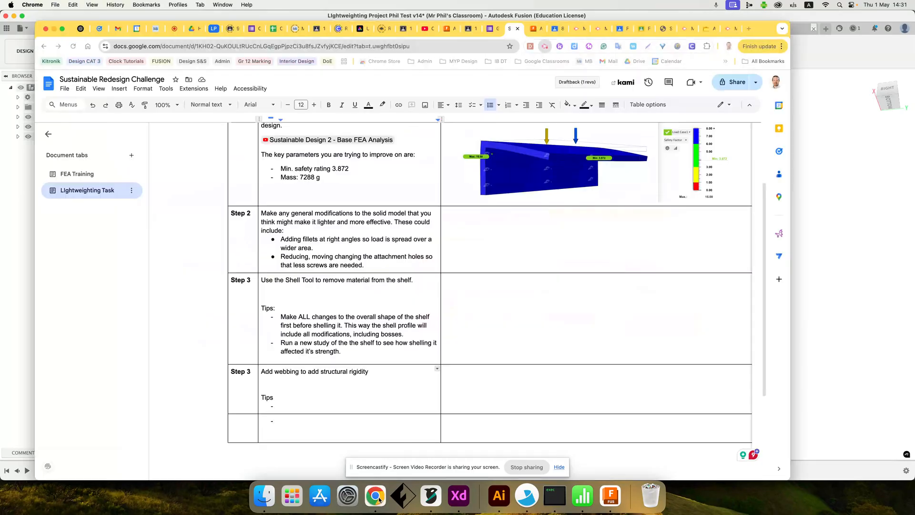